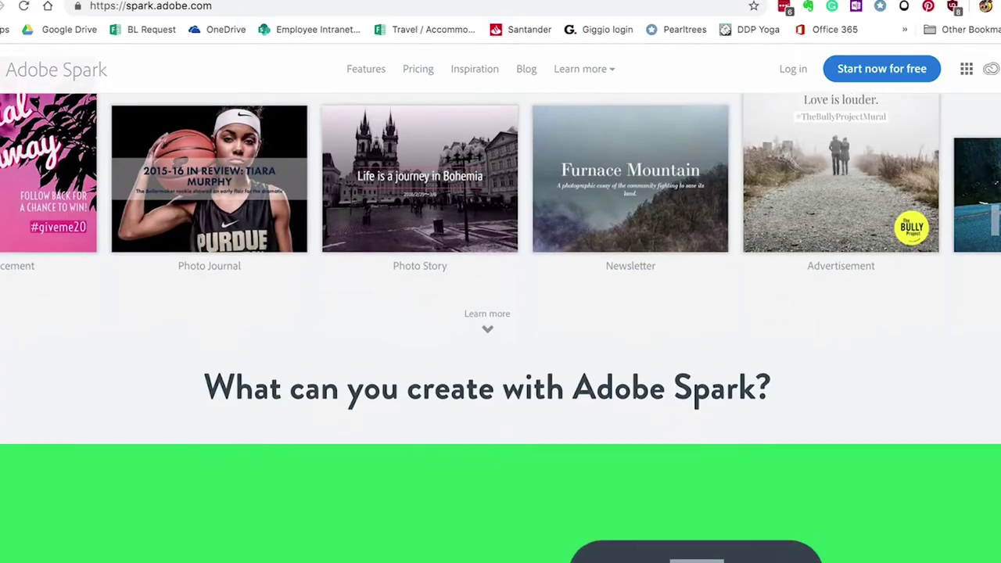
# Step: Scroll the Adobe Spark homepage and start creating for free
pyautogui.scroll(-5, 500, 312)
pyautogui.scroll(-3, 500, 313)
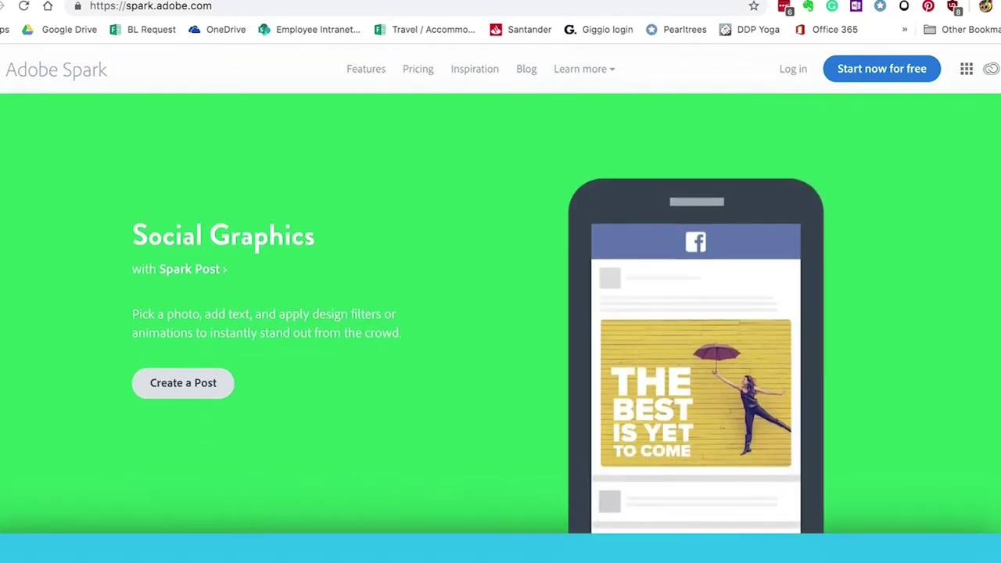
pyautogui.scroll(-5, 501, 313)
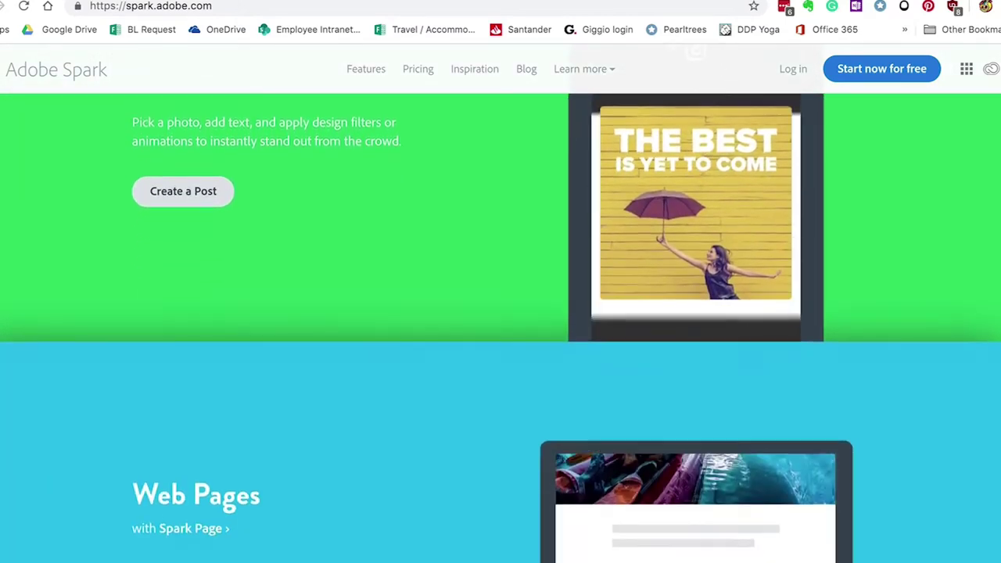
pyautogui.scroll(-5, 501, 312)
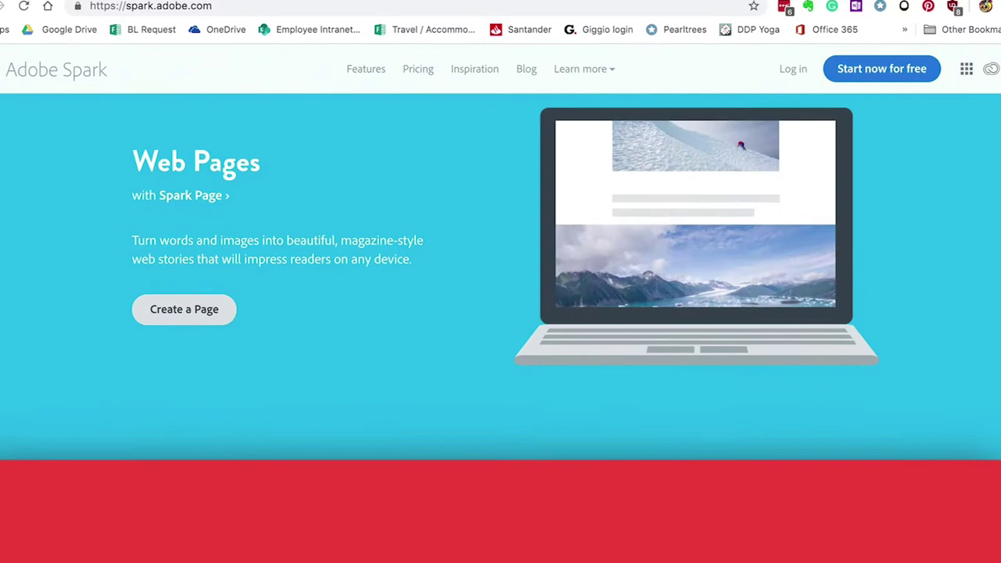
pyautogui.scroll(-3, 500, 312)
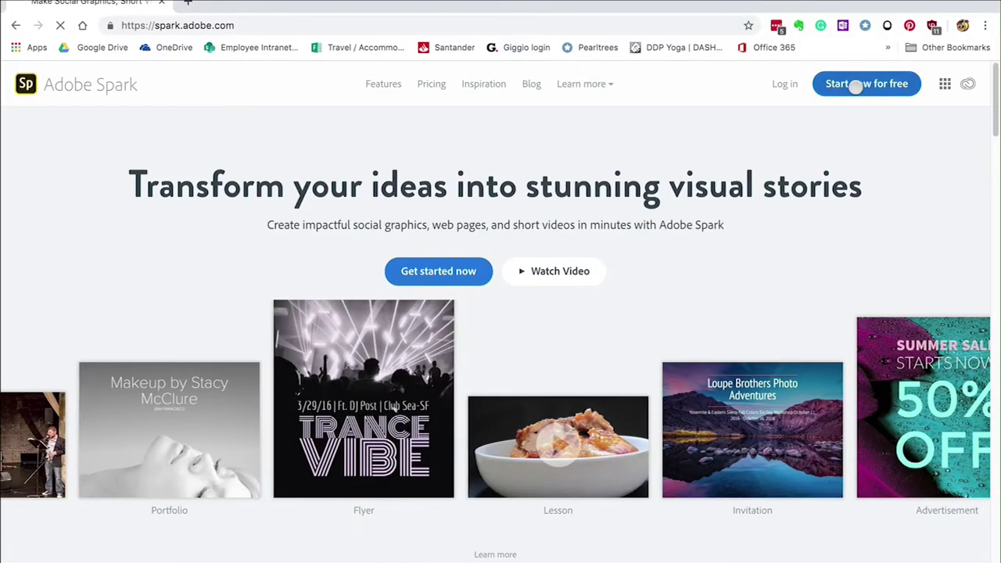
pyautogui.click(855, 86)
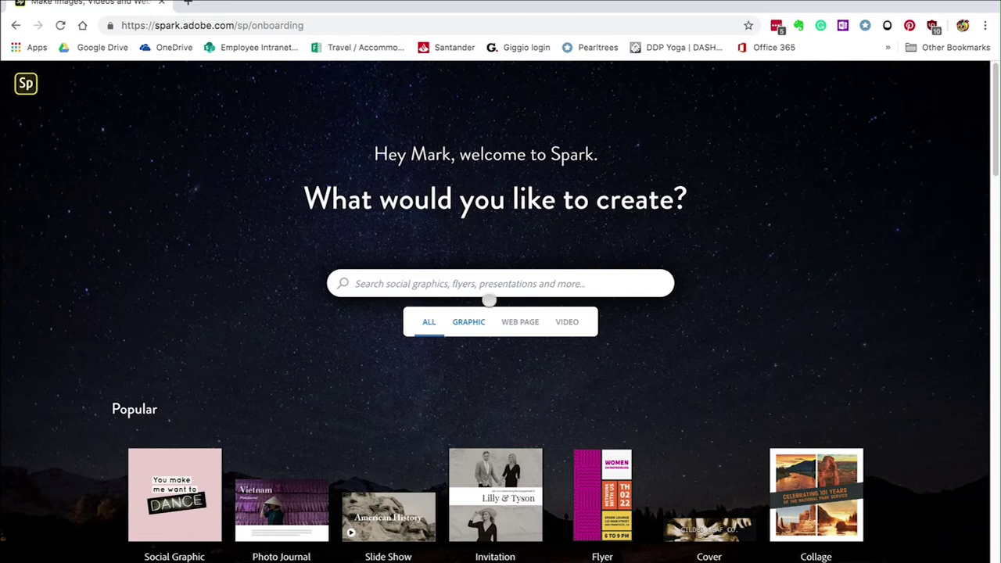
# Step: Filter the templates to Video and start a new Slide Show video
pyautogui.click(522, 324)
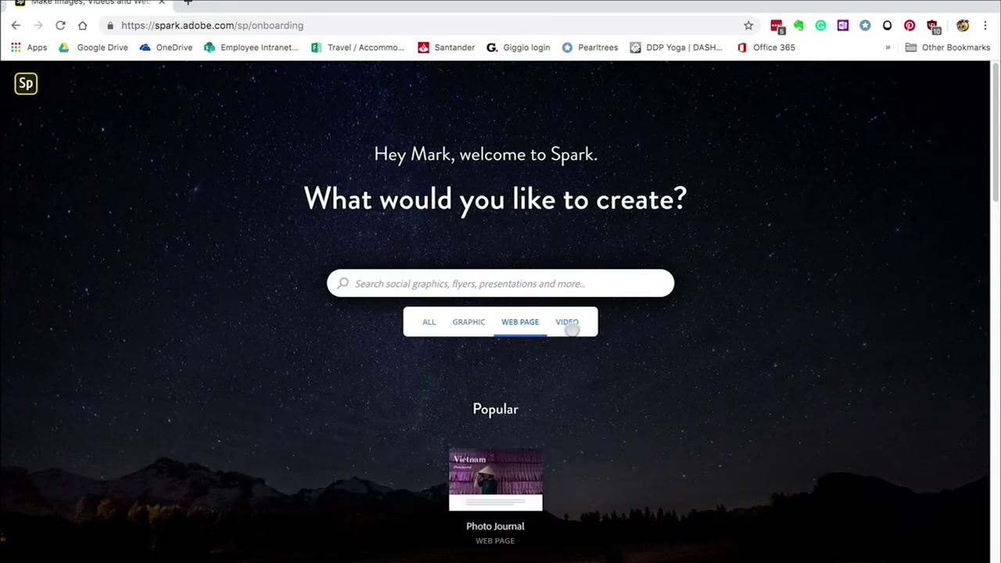
pyautogui.click(571, 323)
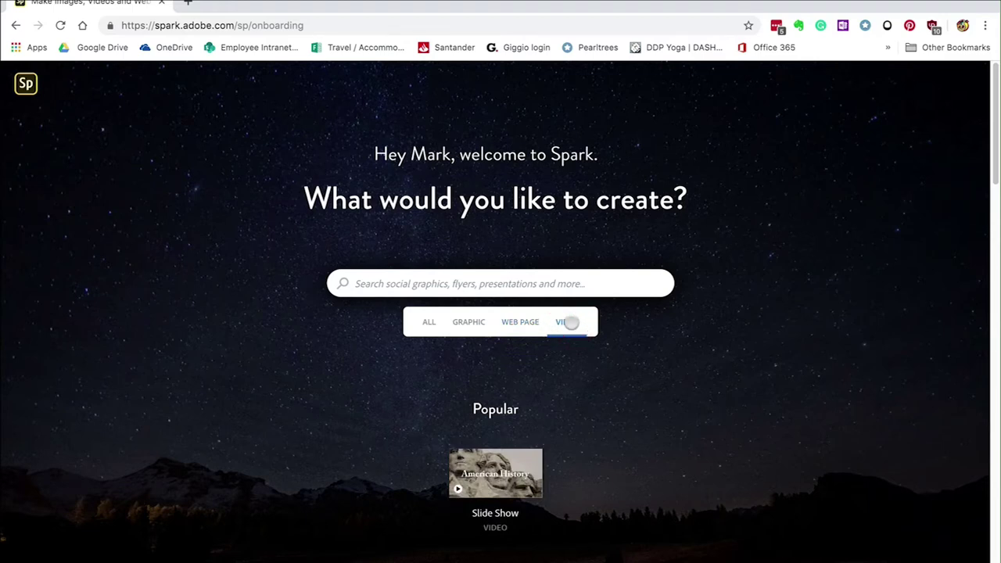
pyautogui.scroll(-4, 819, 353)
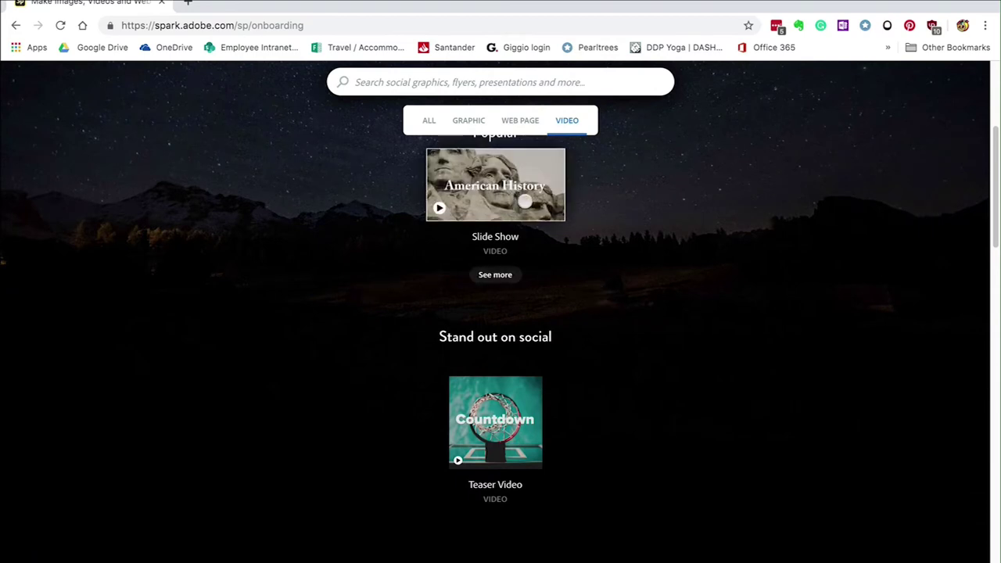
pyautogui.click(518, 198)
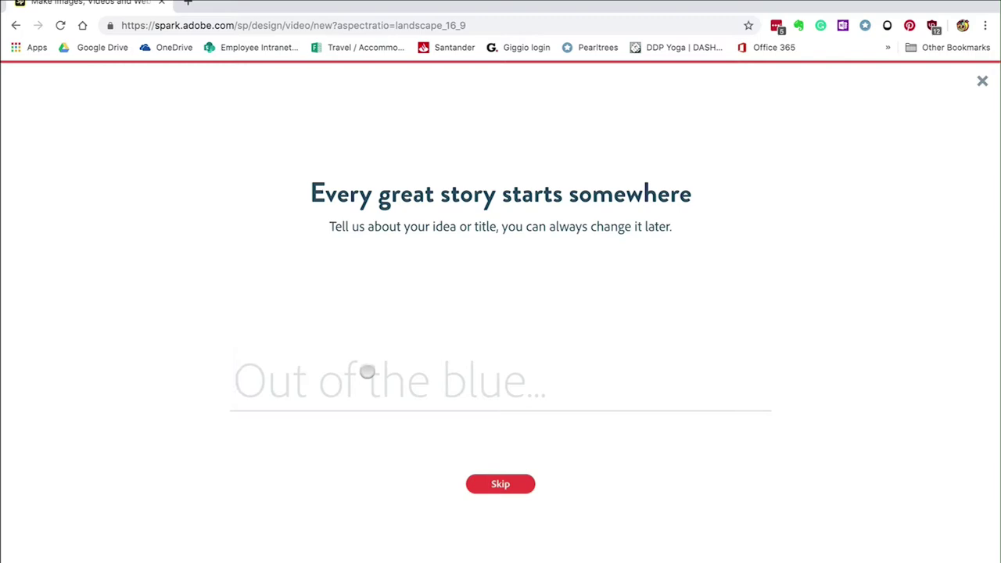
# Step: Title the video 'Test Spark' and start it from scratch without a story template
pyautogui.write('Test ')
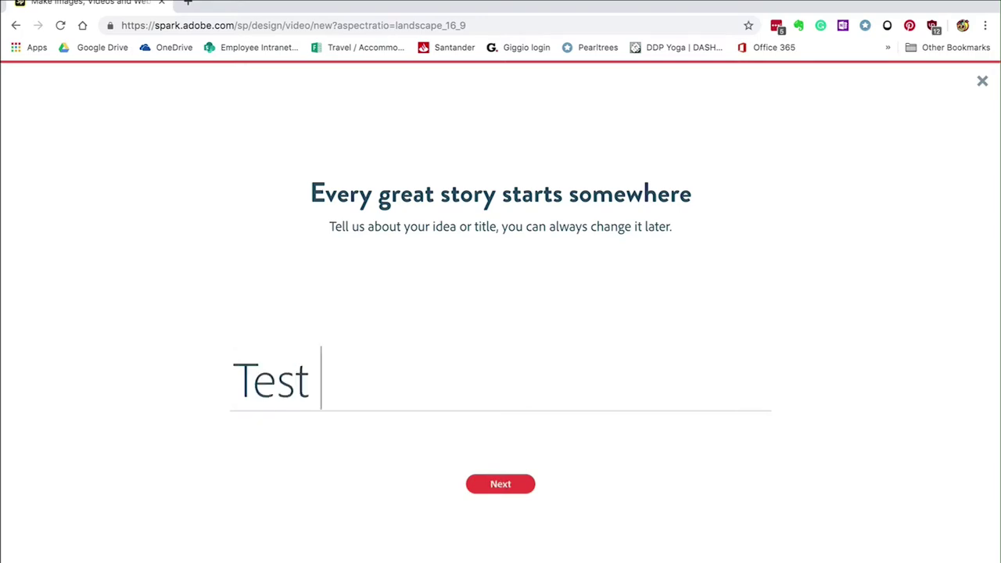
pyautogui.write('Spark')
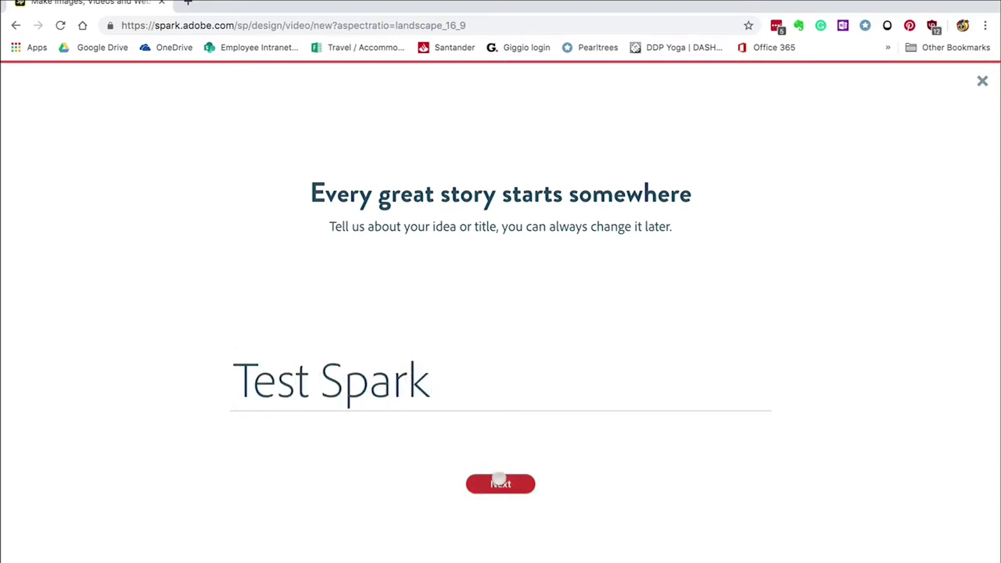
pyautogui.click(500, 482)
pyautogui.moveTo(308, 371)
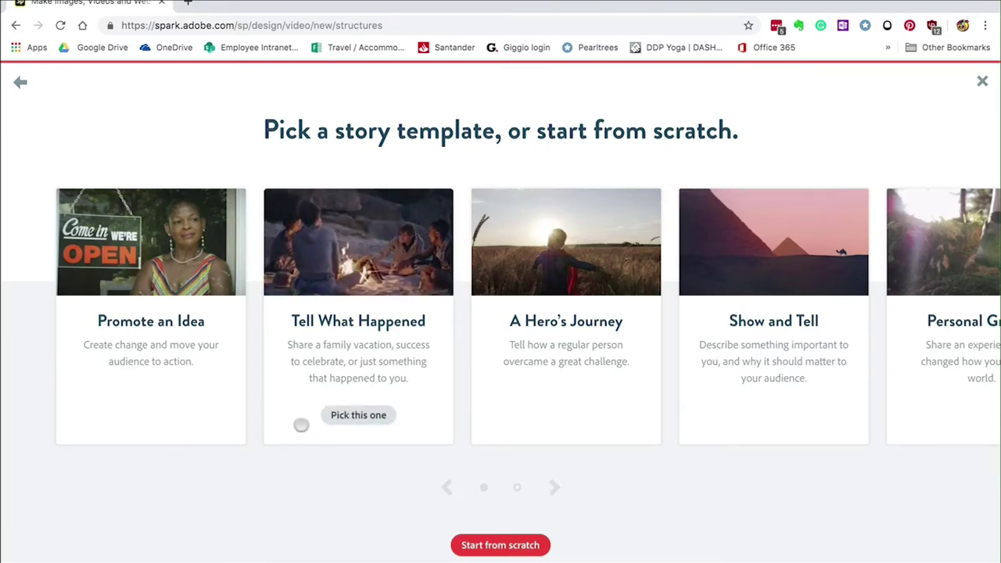
pyautogui.hscroll(5, 303, 425)
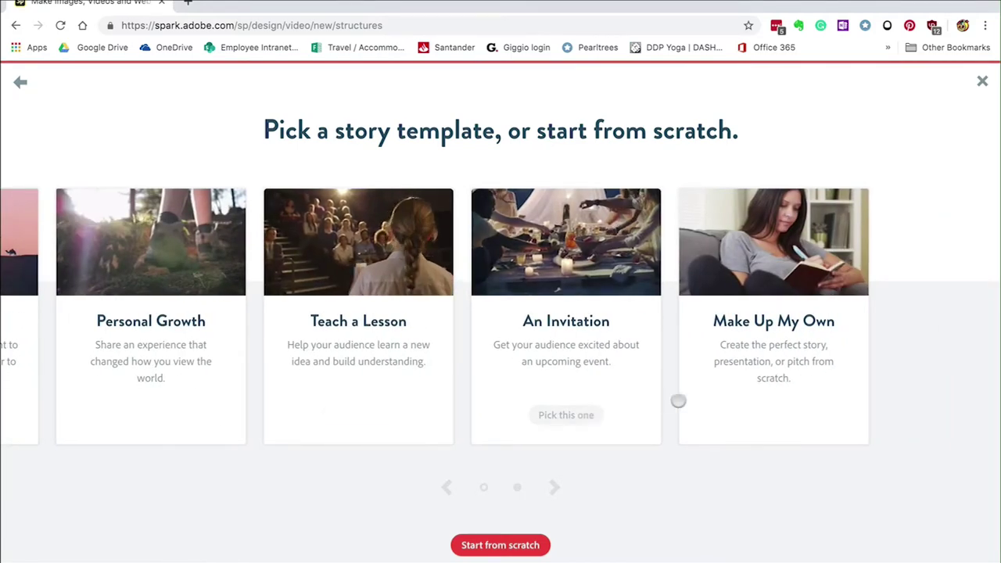
pyautogui.hscroll(-5, 677, 402)
pyautogui.hscroll(5, 555, 402)
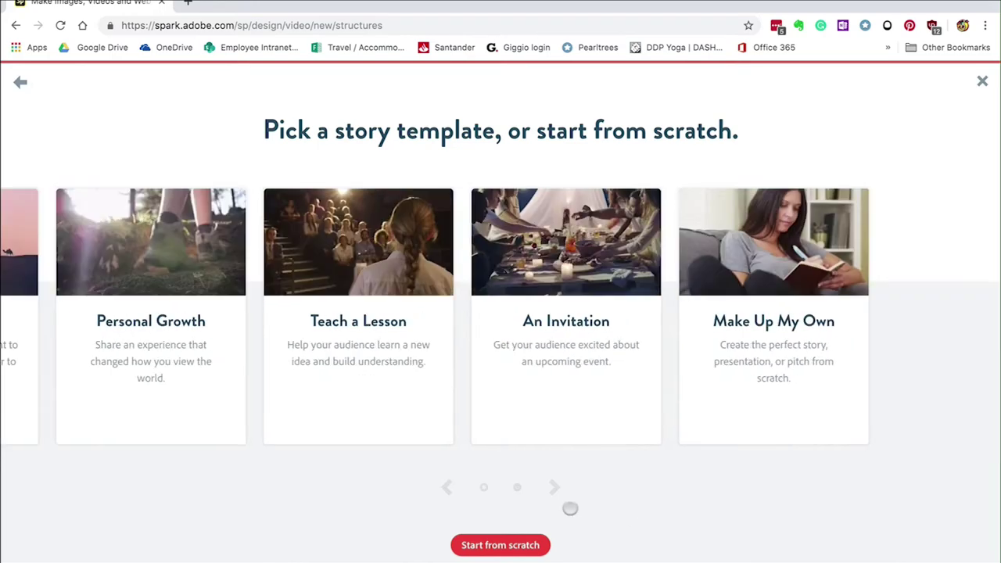
pyautogui.click(524, 545)
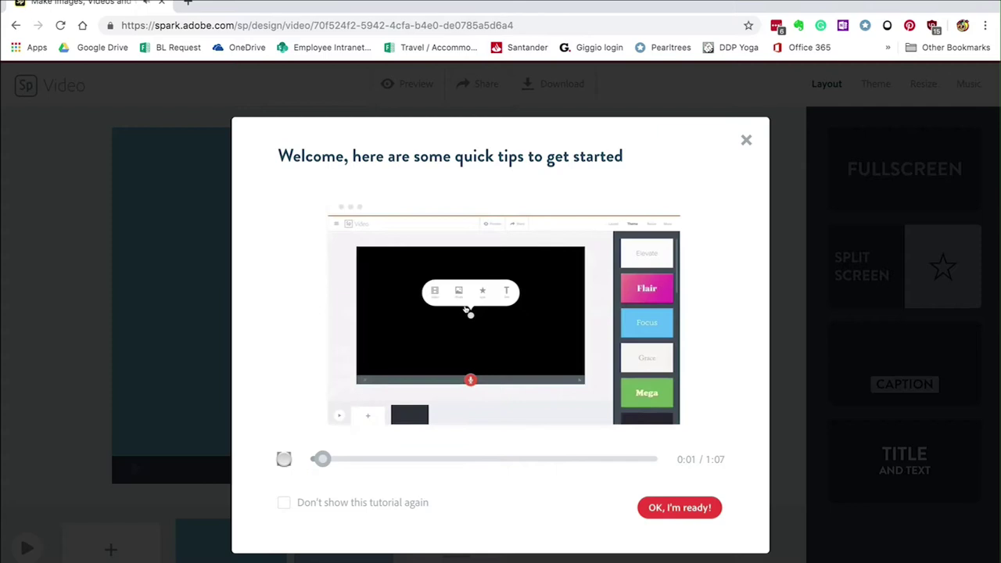
# Step: Dismiss the welcome tips and return to the blank first slide
pyautogui.click(691, 507)
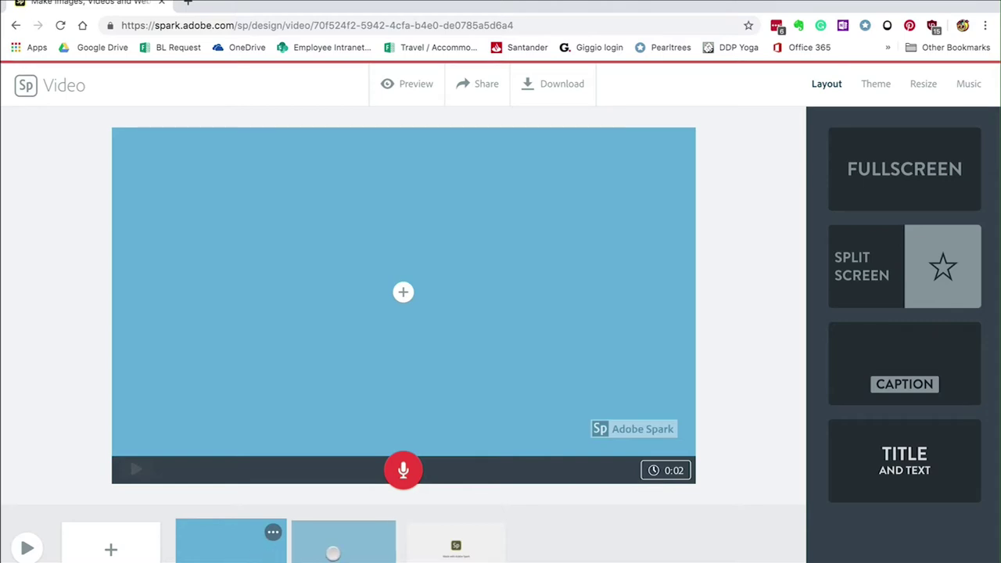
pyautogui.click(320, 548)
pyautogui.click(234, 548)
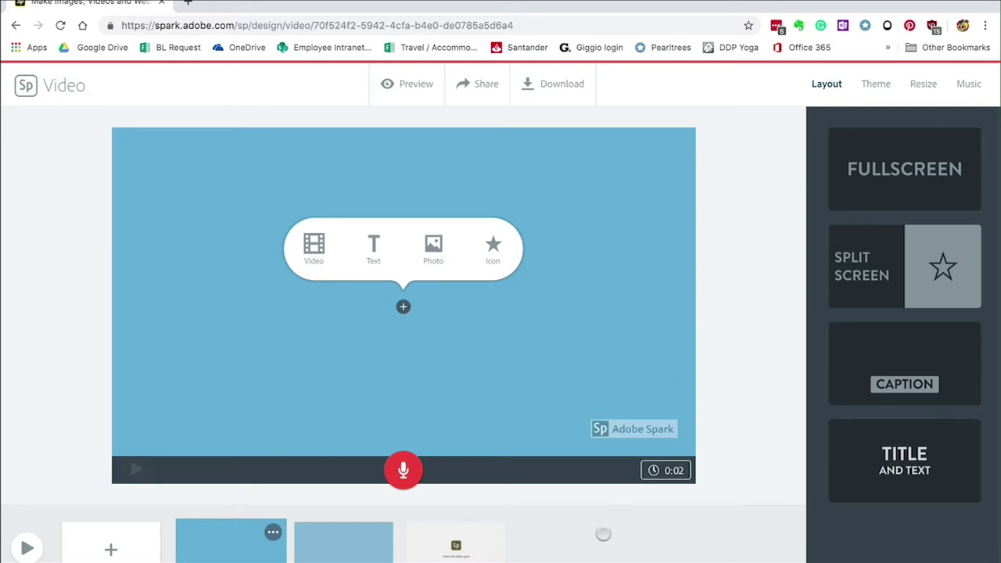
# Step: Upload Bricklyer.jpg from the Desktop as the first slide's photo
pyautogui.click(435, 247)
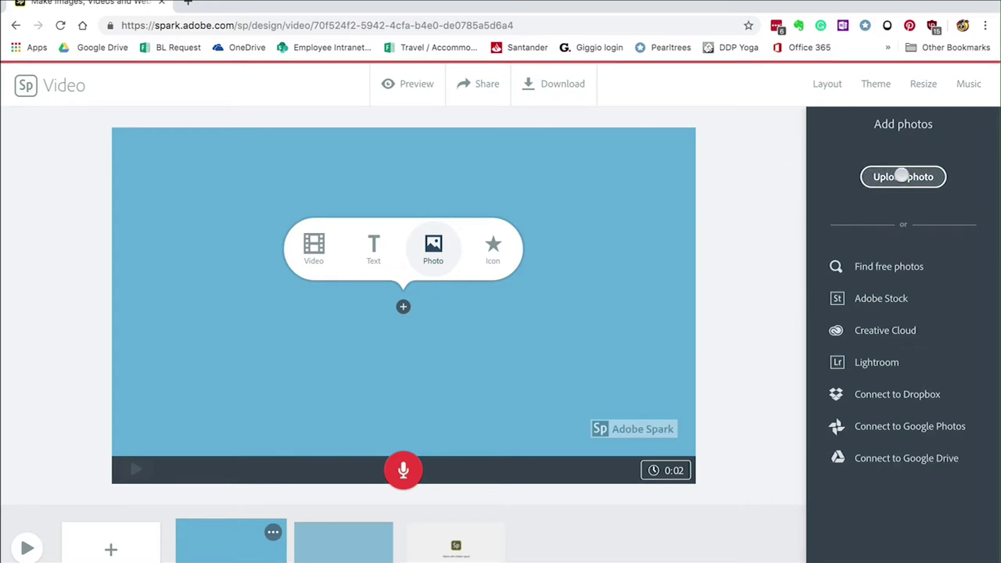
pyautogui.click(902, 177)
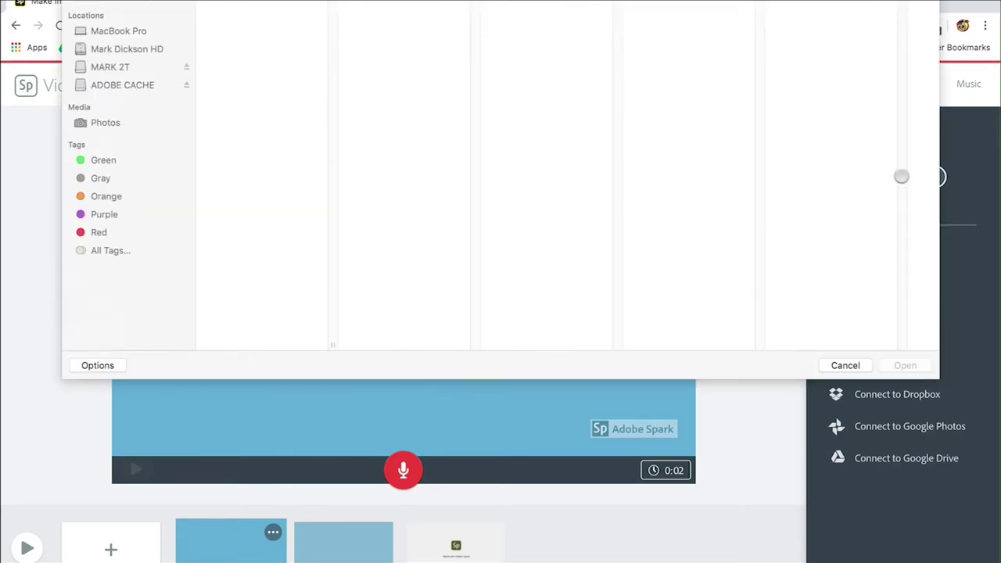
pyautogui.click(123, 93)
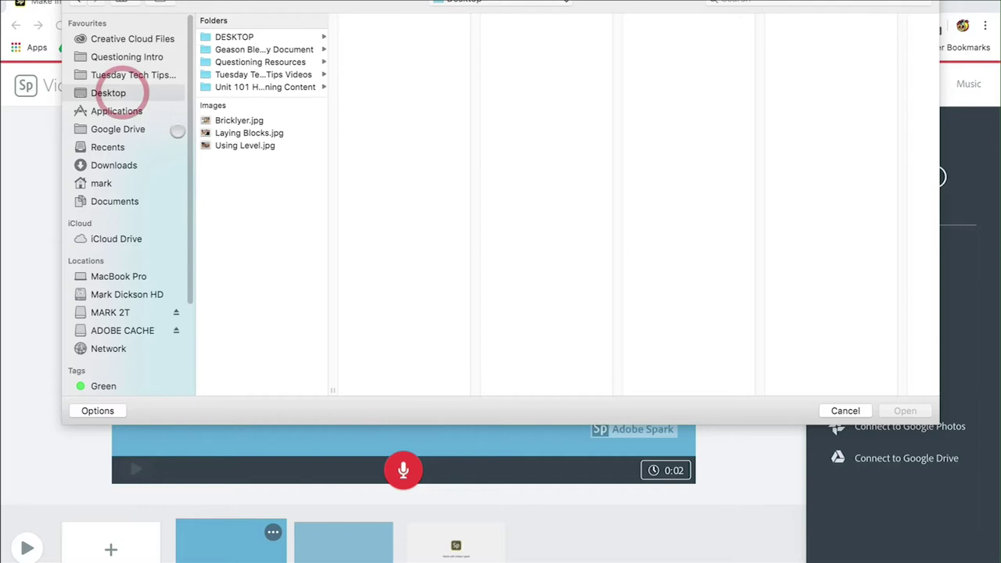
pyautogui.click(226, 121)
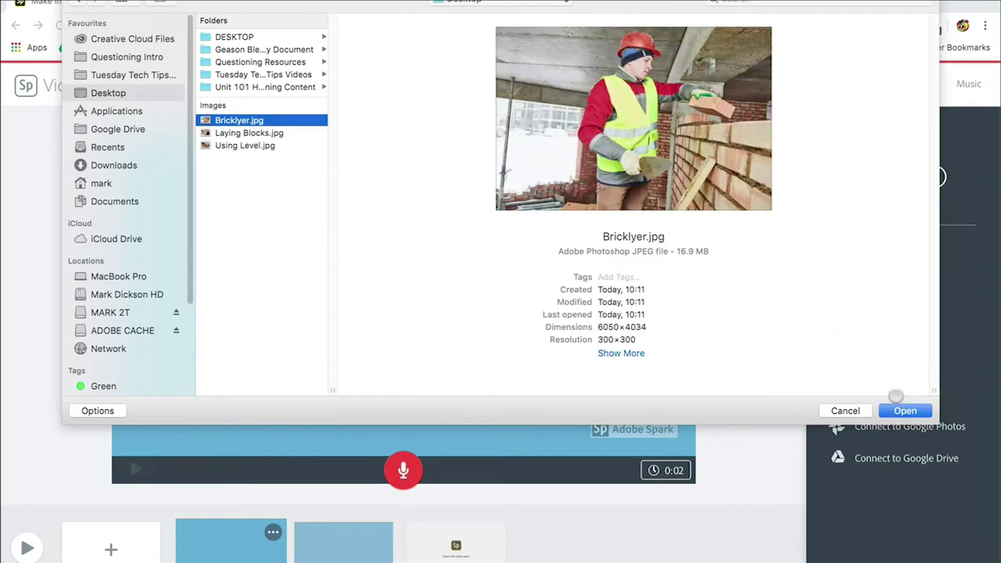
pyautogui.click(899, 409)
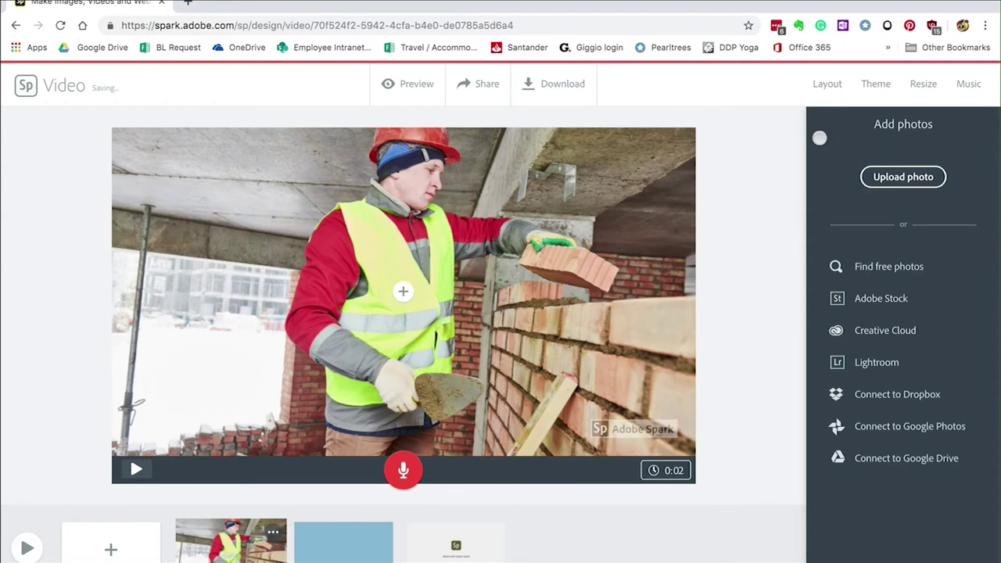
# Step: Switch the slide to Split Screen and add the text 'Laying bricks Day 5' on the right half
pyautogui.click(826, 83)
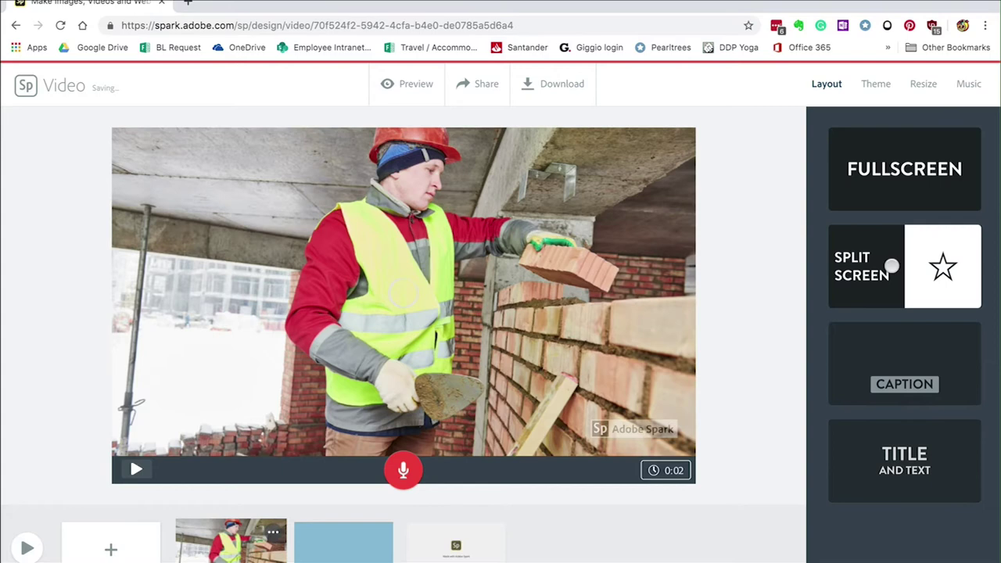
pyautogui.click(889, 267)
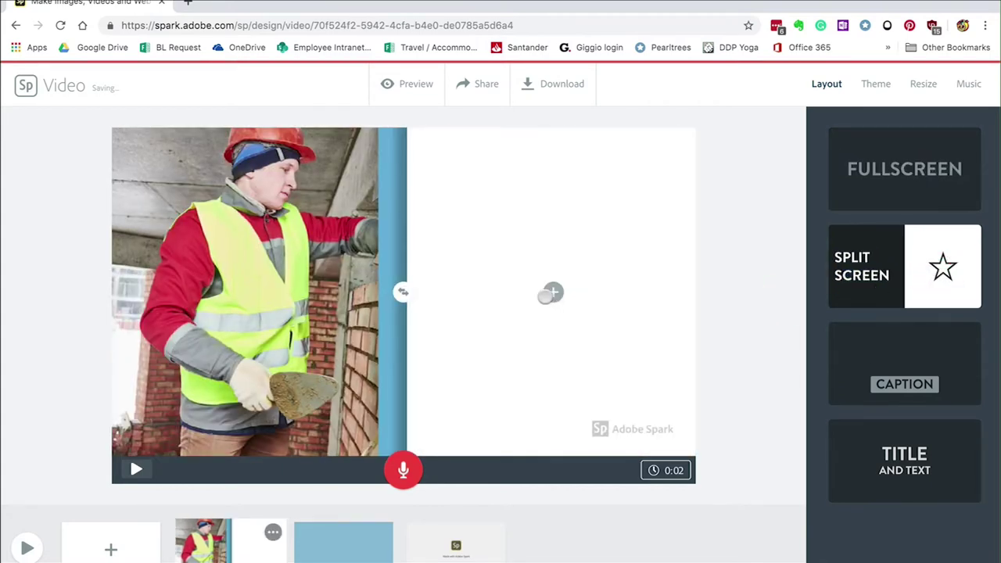
pyautogui.click(553, 291)
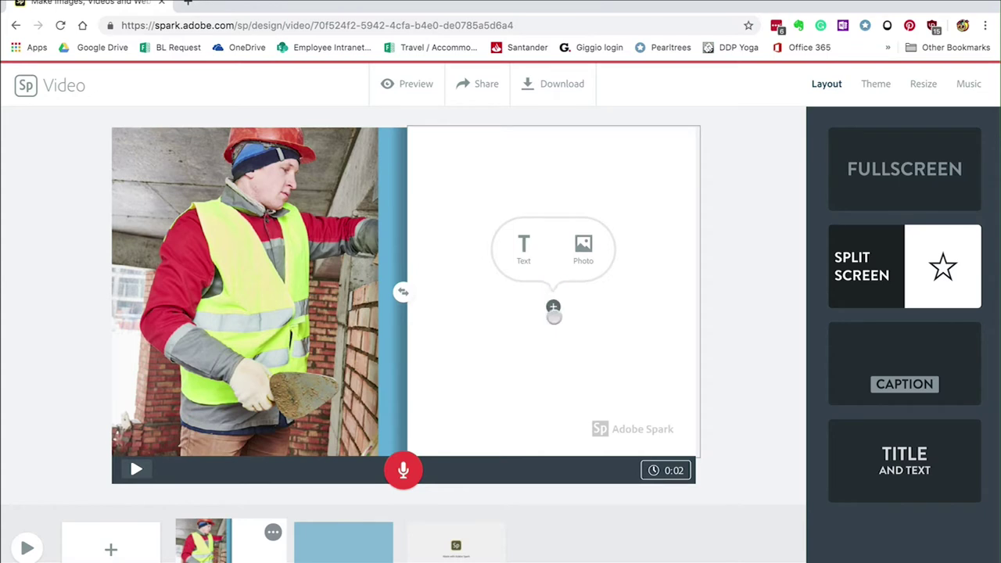
pyautogui.click(523, 249)
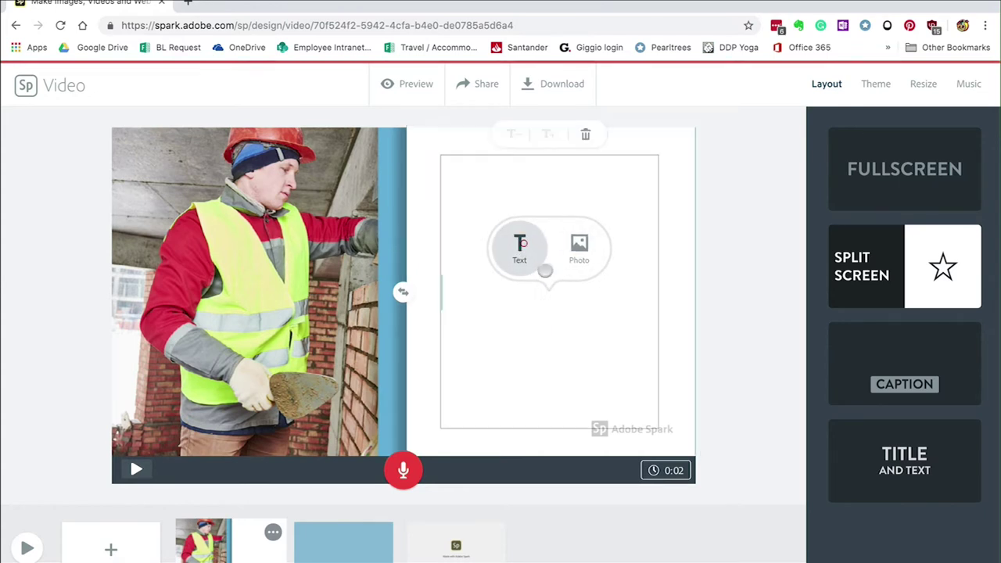
pyautogui.write('Laying bri')
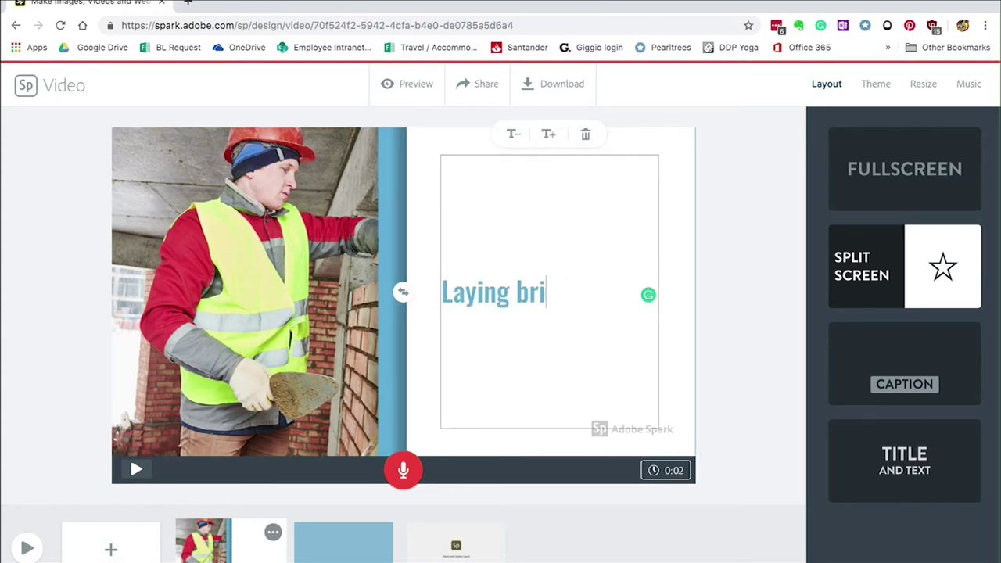
pyautogui.write('cks Day 5')
pyautogui.click(749, 386)
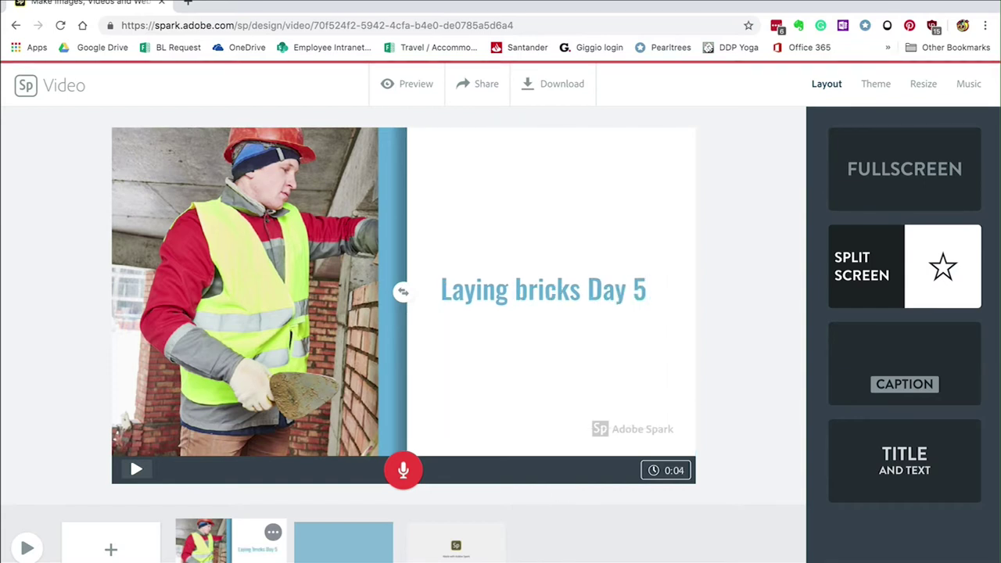
# Step: Add a fullscreen slide with Laying Blocks.jpg after the Day 5 slide, then another blank slide
pyautogui.click(325, 537)
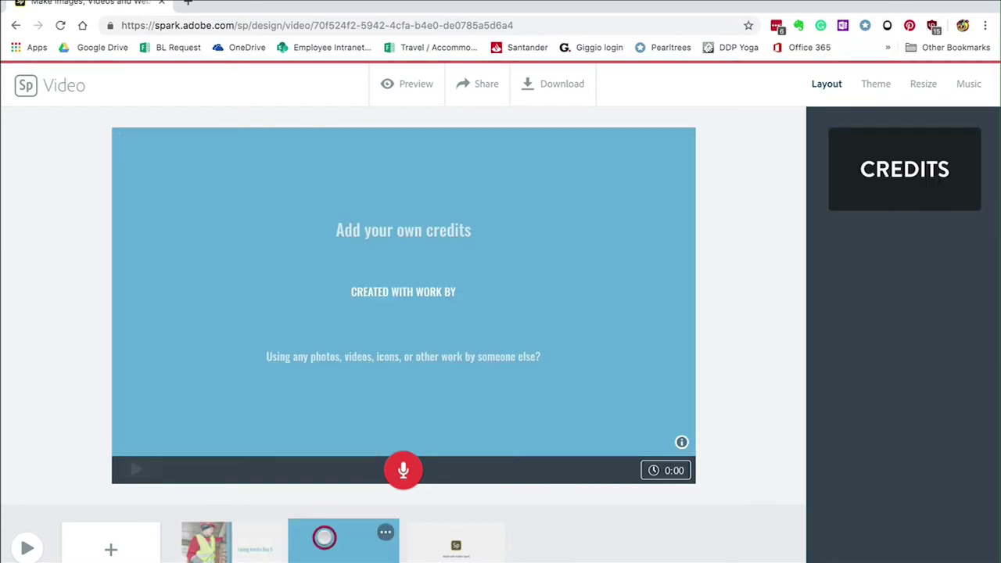
pyautogui.click(205, 540)
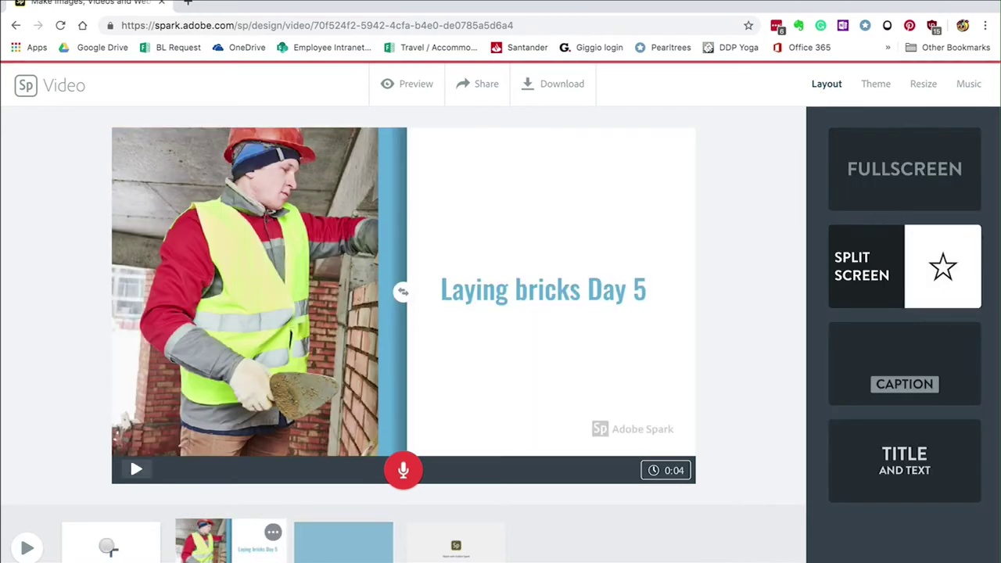
pyautogui.click(110, 549)
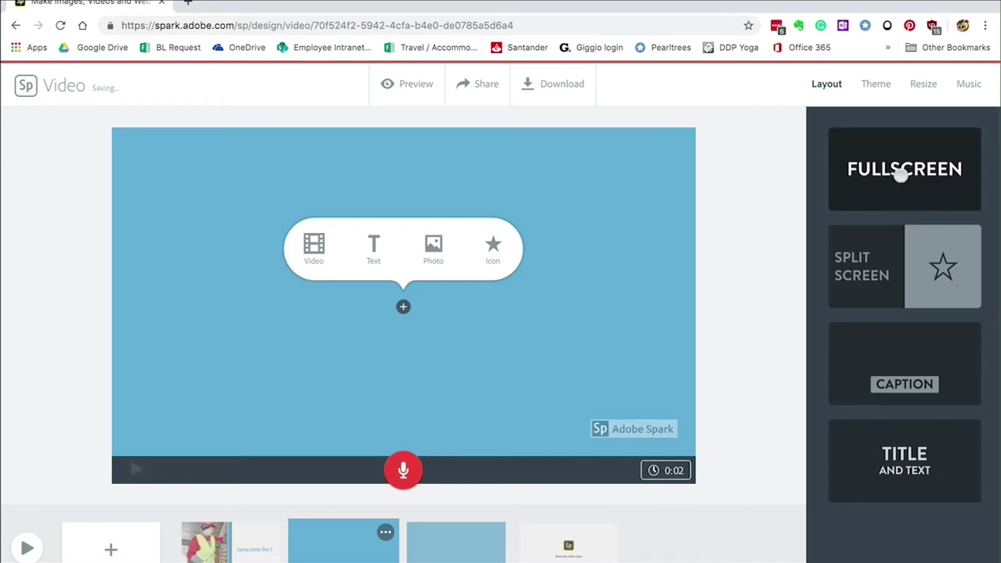
pyautogui.click(900, 174)
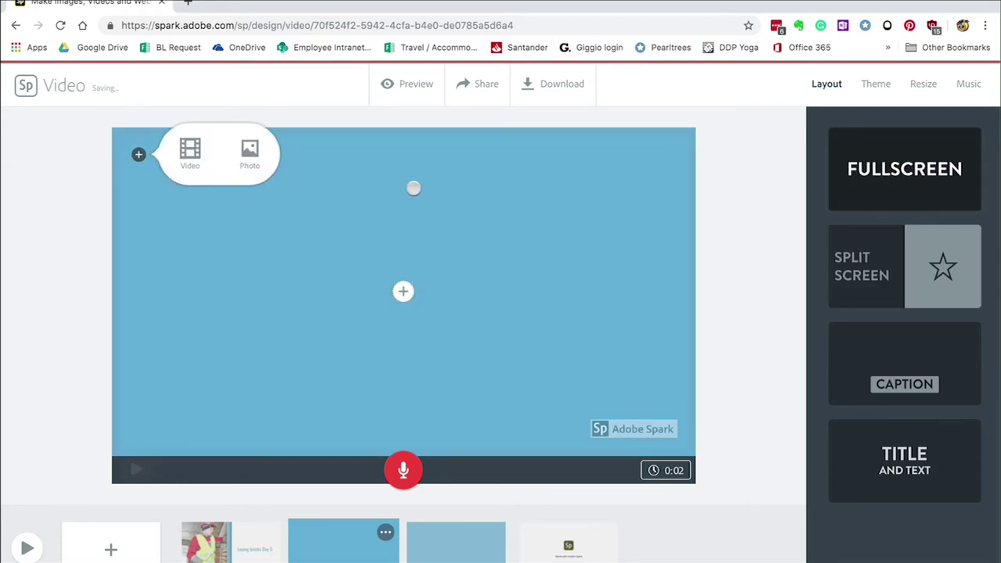
pyautogui.click(248, 150)
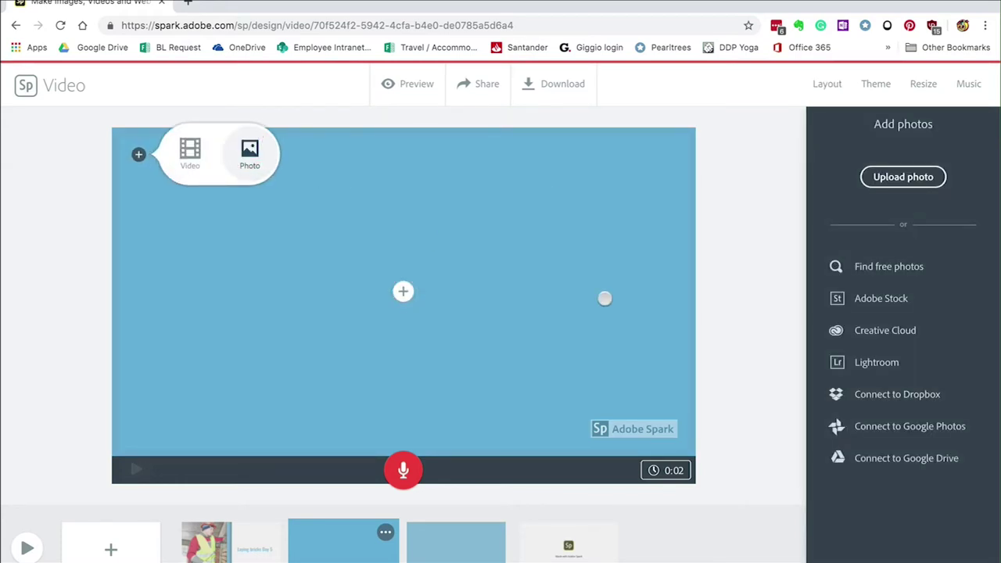
pyautogui.click(880, 179)
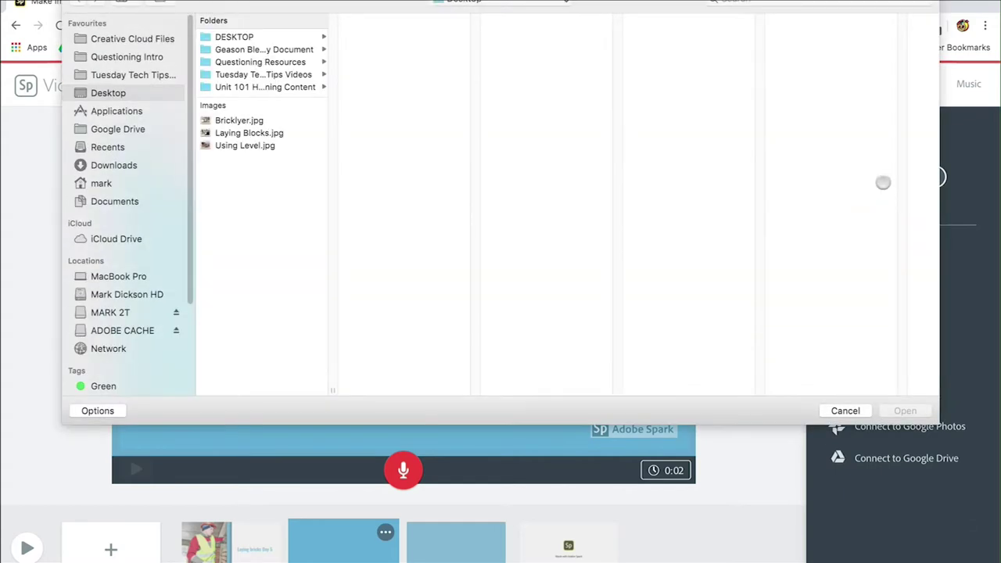
pyautogui.click(249, 133)
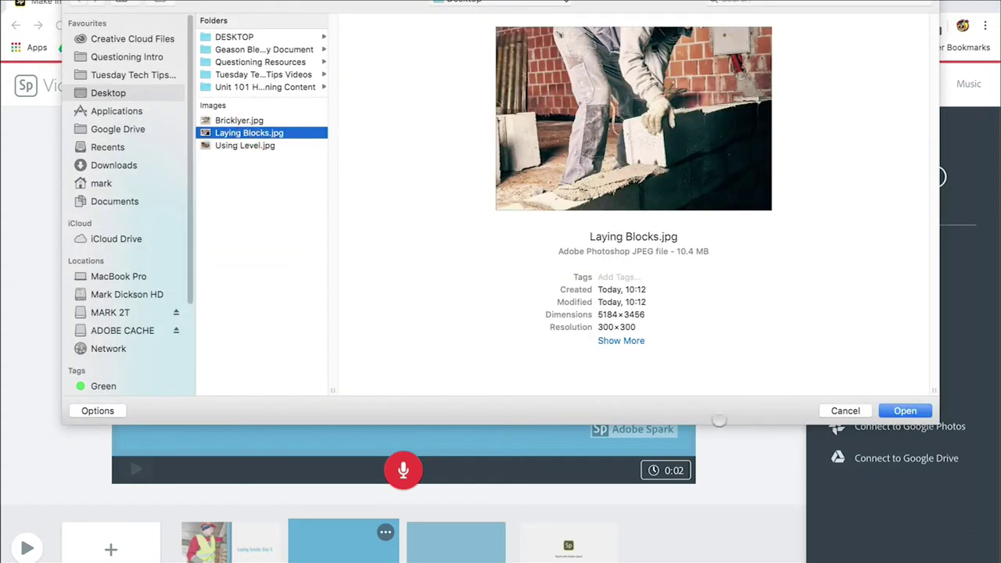
pyautogui.click(900, 411)
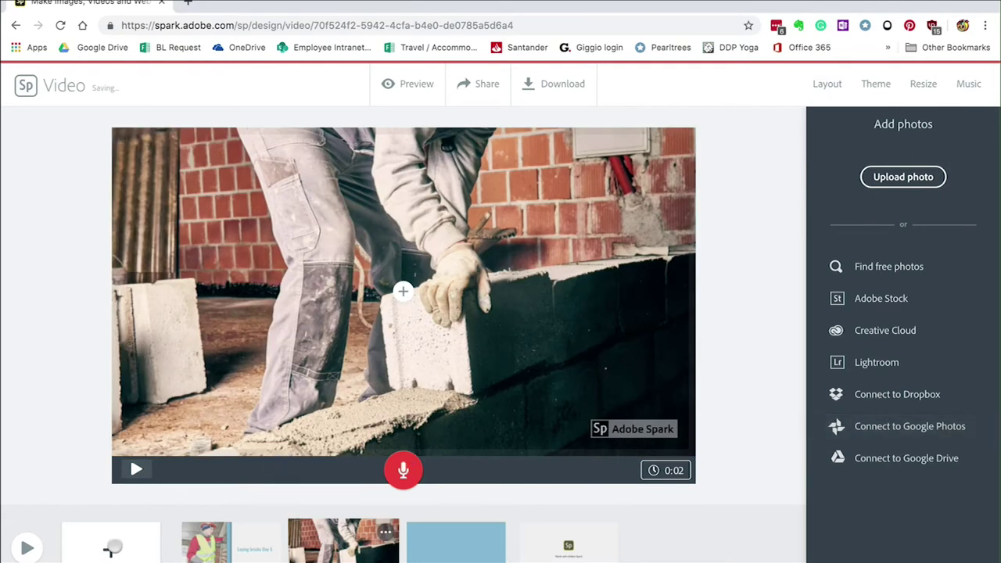
pyautogui.click(121, 543)
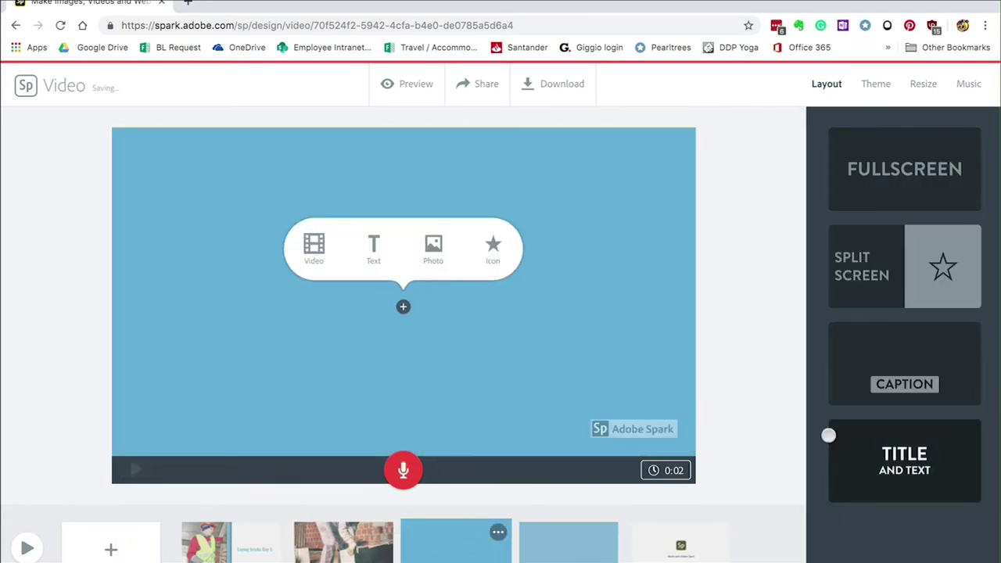
# Step: Give the slide a Title and Text layout with Using Level.jpg behind the title 'Checking Levels'
pyautogui.click(905, 442)
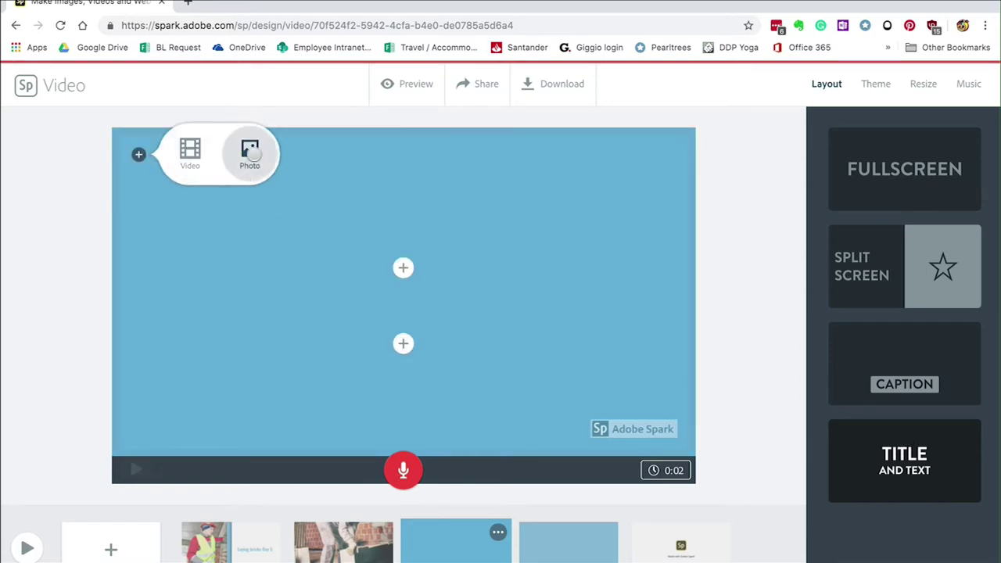
pyautogui.click(251, 153)
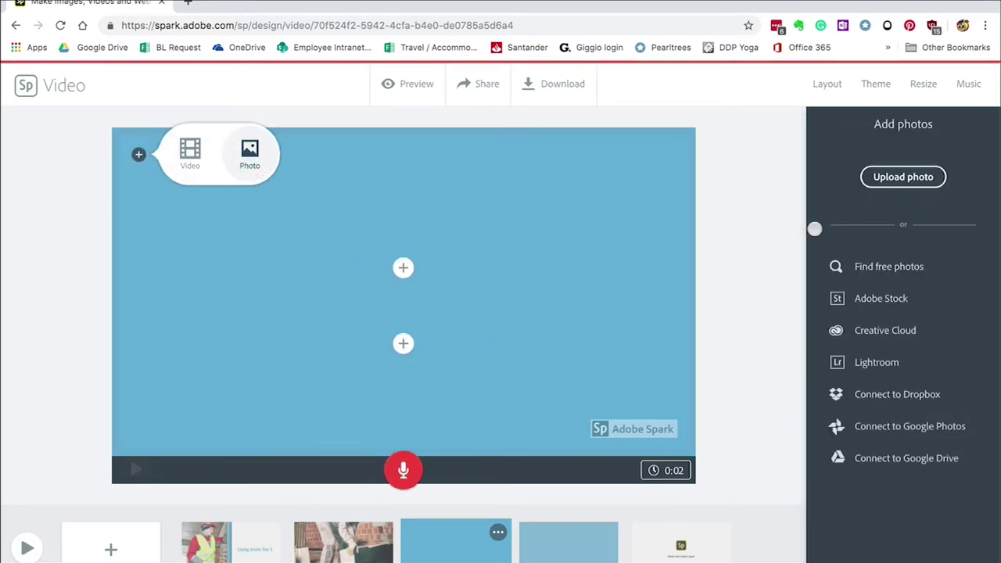
pyautogui.click(900, 178)
pyautogui.click(257, 146)
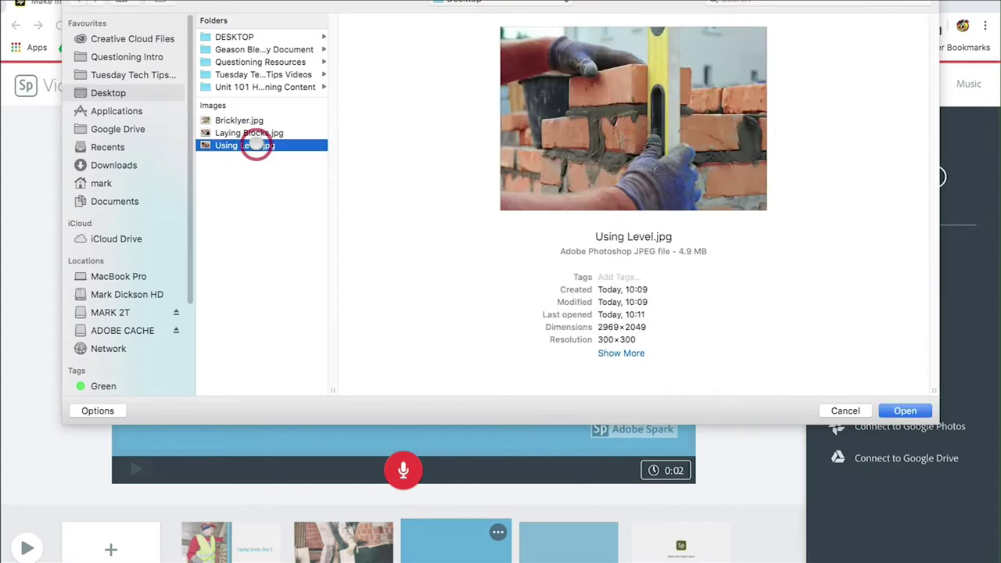
pyautogui.click(907, 411)
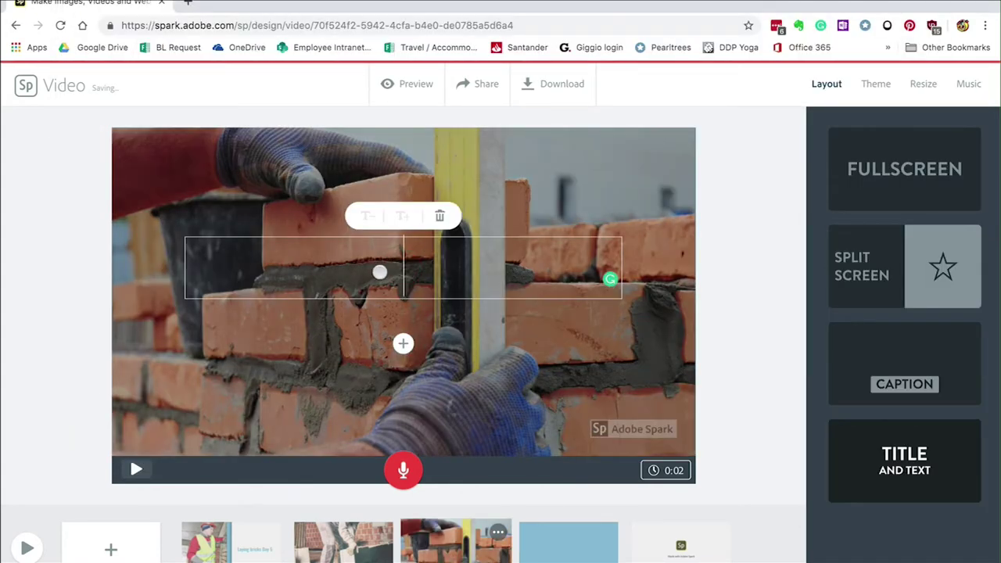
pyautogui.write('Checking Levels')
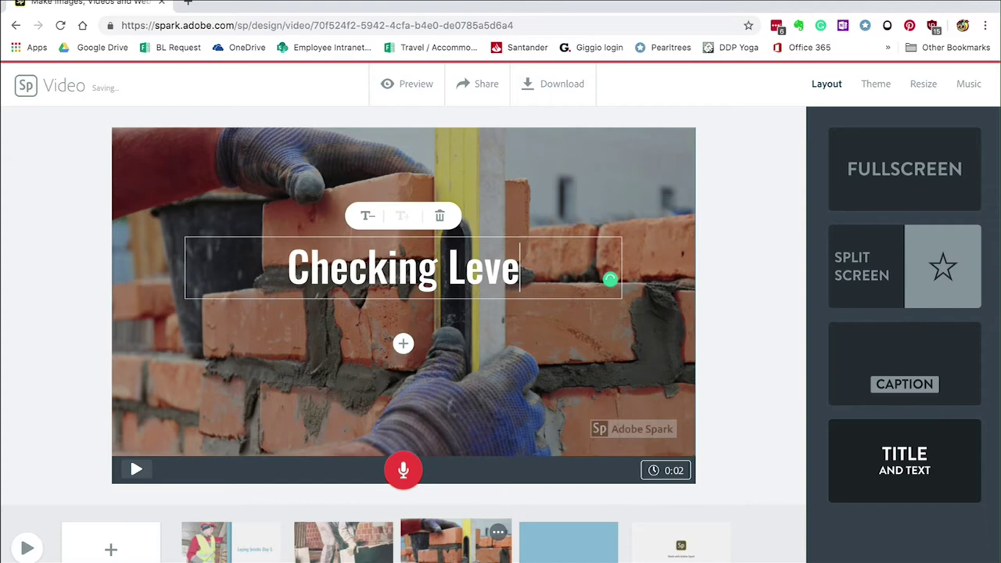
pyautogui.click(157, 152)
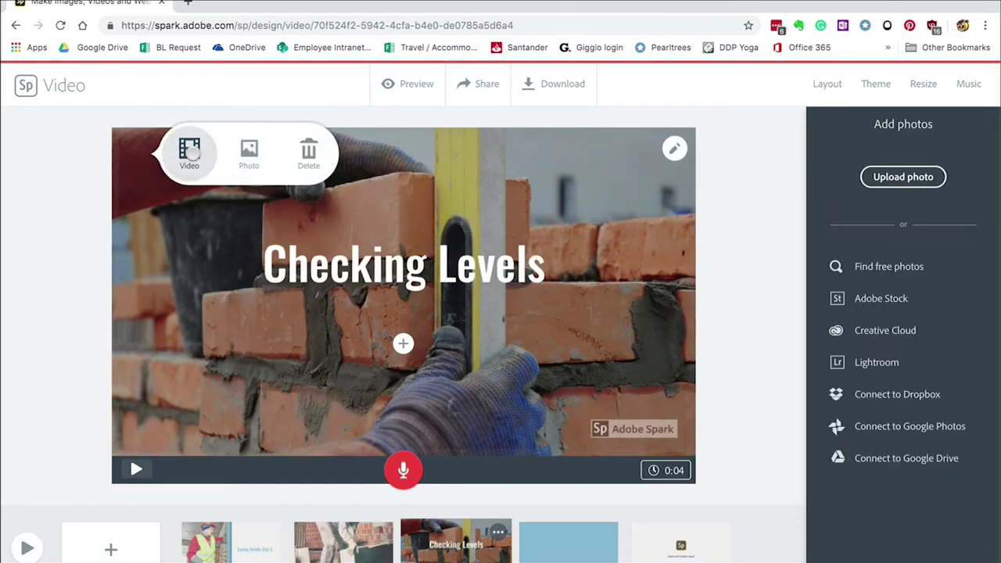
# Step: Replace the background with the .mov clip trimmed to about two seconds and save it
pyautogui.click(195, 153)
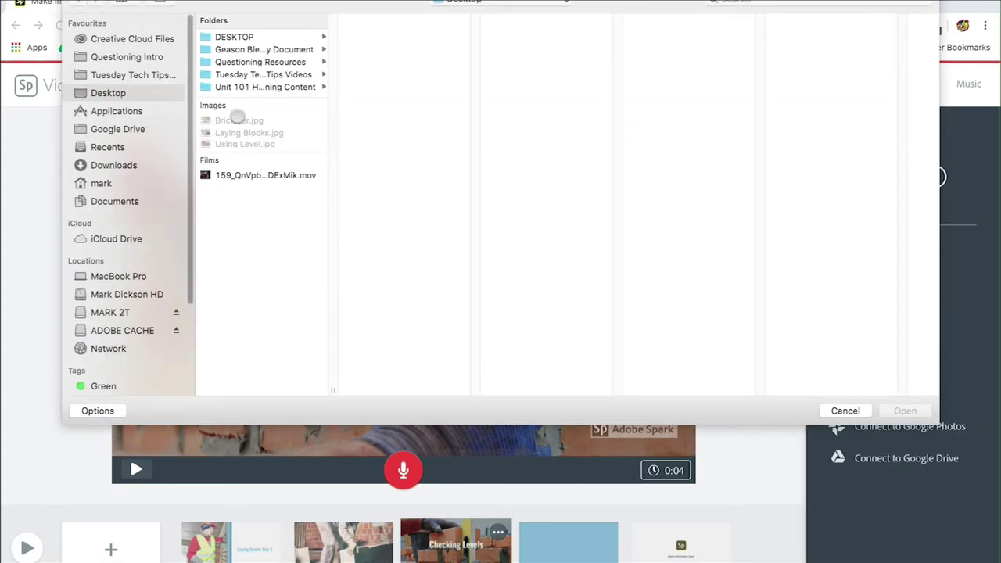
pyautogui.click(263, 175)
pyautogui.click(904, 410)
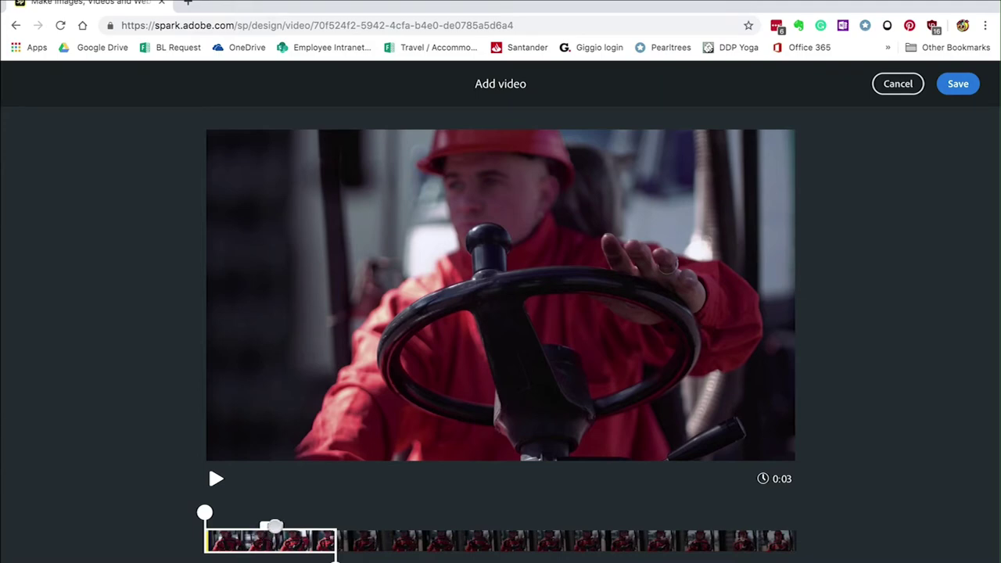
pyautogui.moveTo(274, 526); pyautogui.dragTo(353, 537)
pyautogui.moveTo(285, 512)
pyautogui.mouseDown()
pyautogui.moveTo(357, 513)
pyautogui.moveTo(292, 512)
pyautogui.mouseUp()
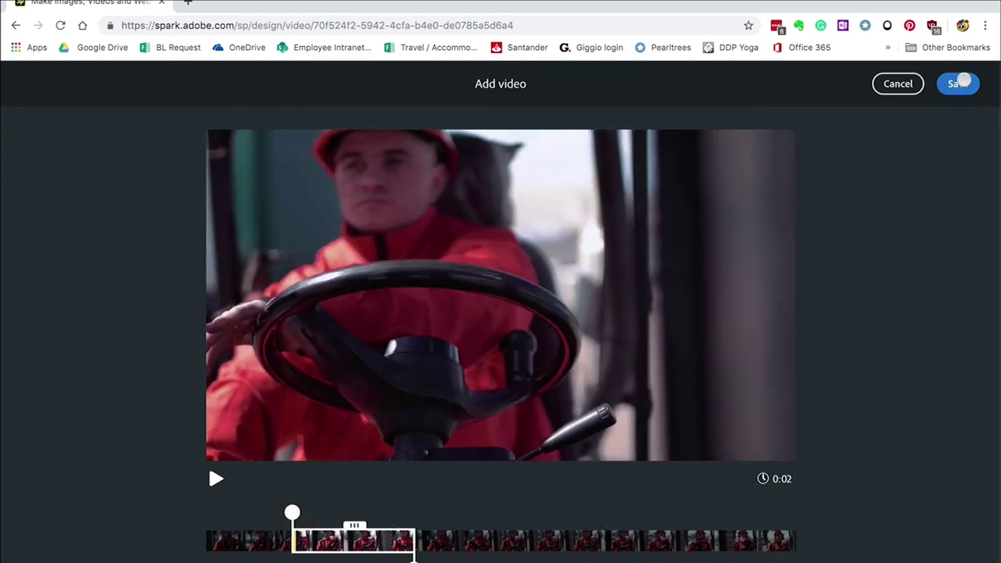
pyautogui.click(962, 83)
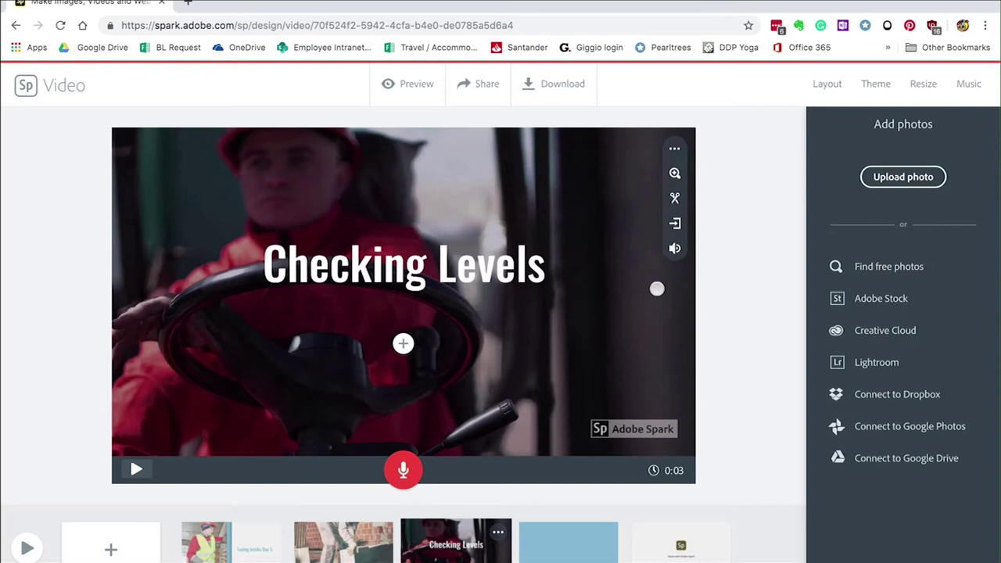
# Step: Add a text slide reading 'Learning Journal' followed by three lines of filler text
pyautogui.click(117, 549)
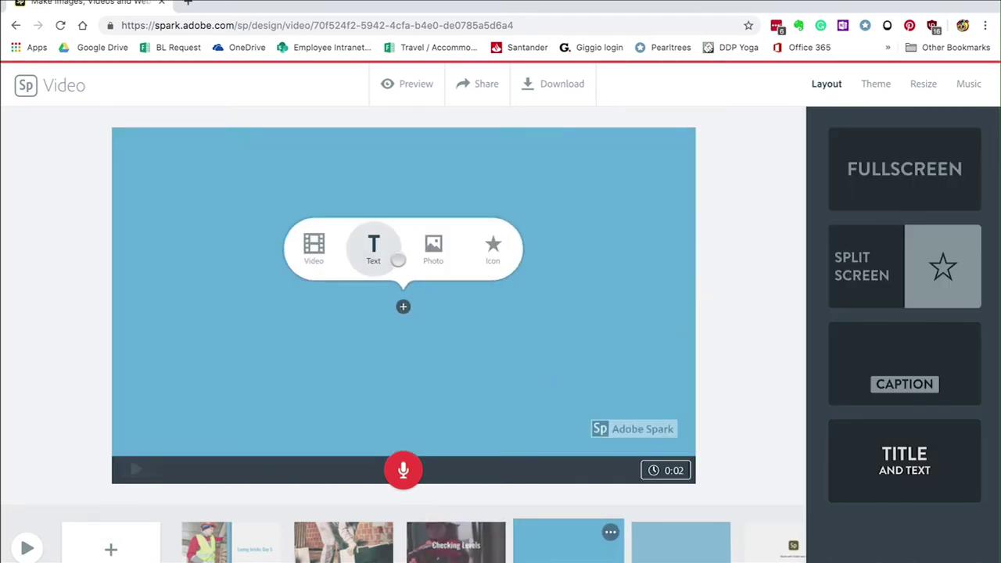
pyautogui.click(375, 246)
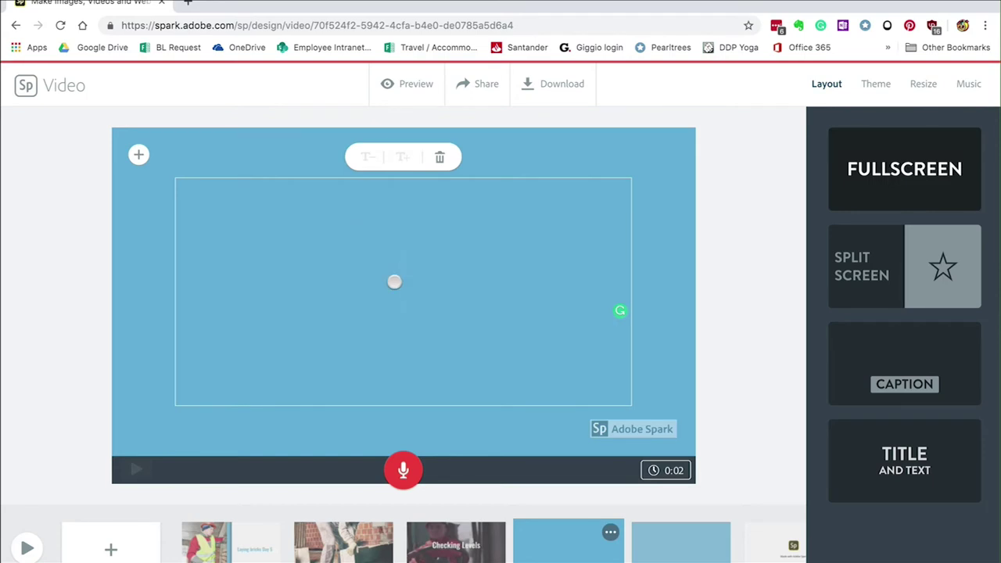
pyautogui.write('Learn')
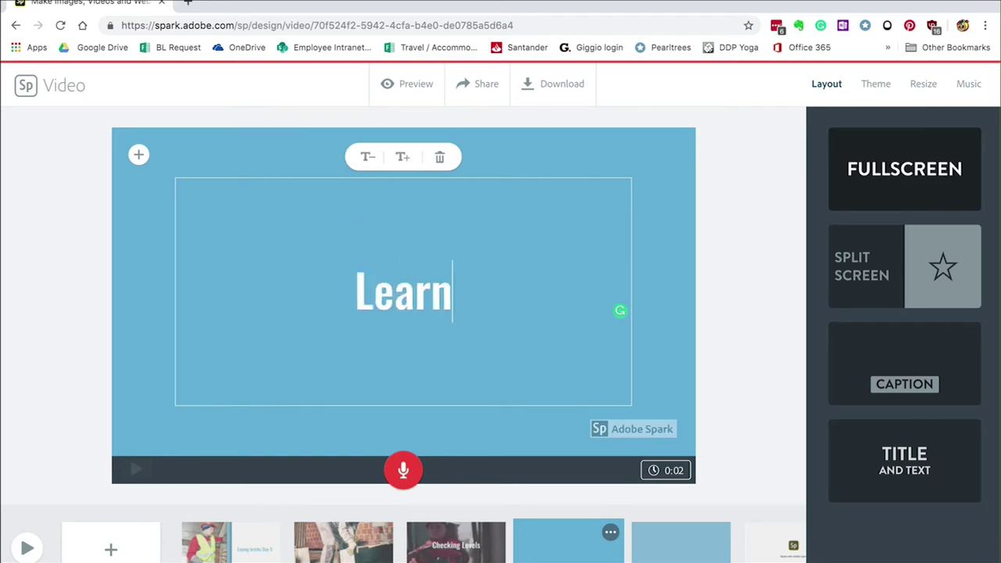
pyautogui.write('ing Journal')
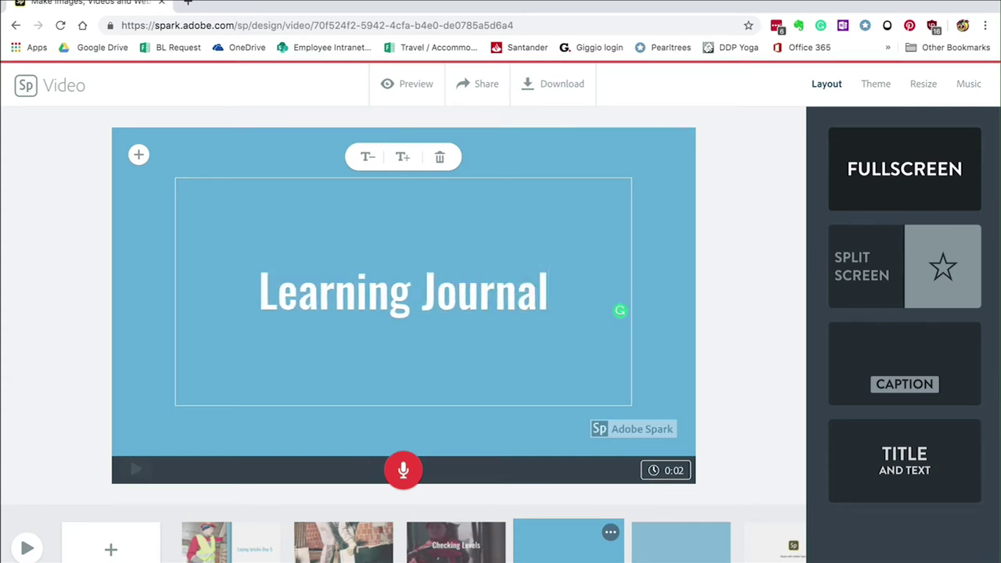
pyautogui.press('Return')
pyautogui.write('uhiusdhiu')
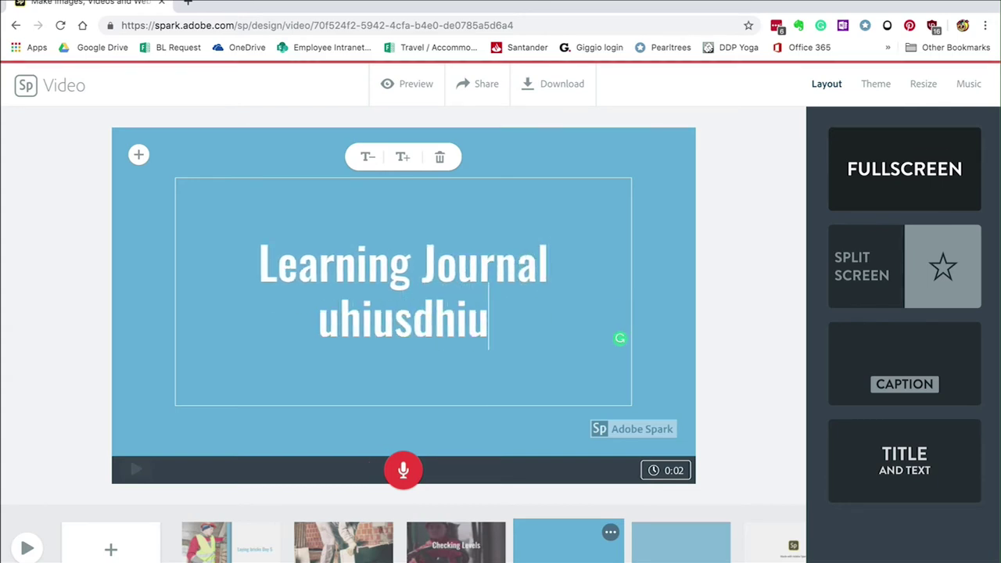
pyautogui.press('Return')
pyautogui.write('lhlhjsd')
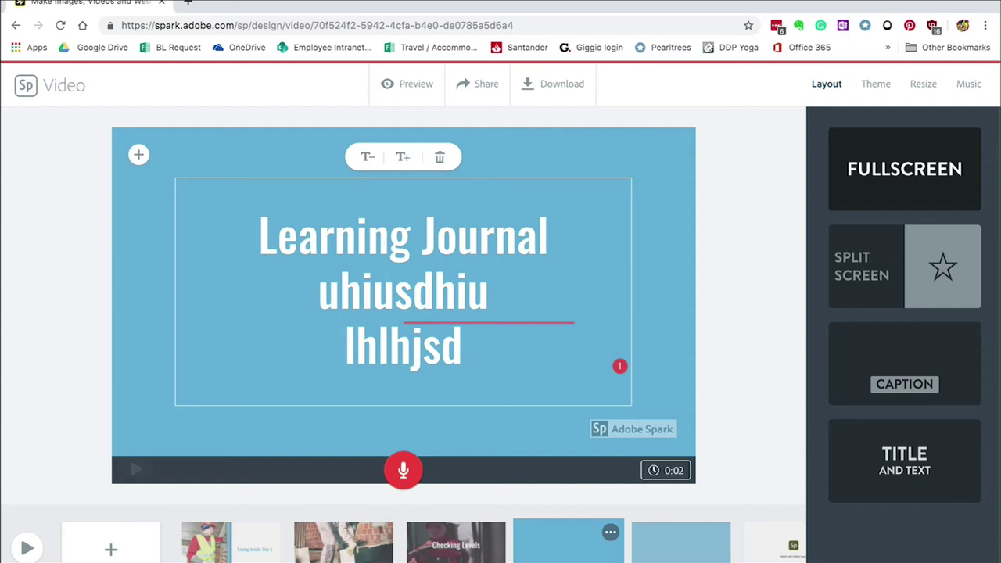
pyautogui.press('Return')
pyautogui.write('lkjl;kj')
# Step: Shrink all the slide's text four size steps and add more filler text
pyautogui.moveTo(456, 377); pyautogui.dragTo(266, 211)
pyautogui.click(367, 157)
pyautogui.click(368, 157)
pyautogui.click(367, 157)
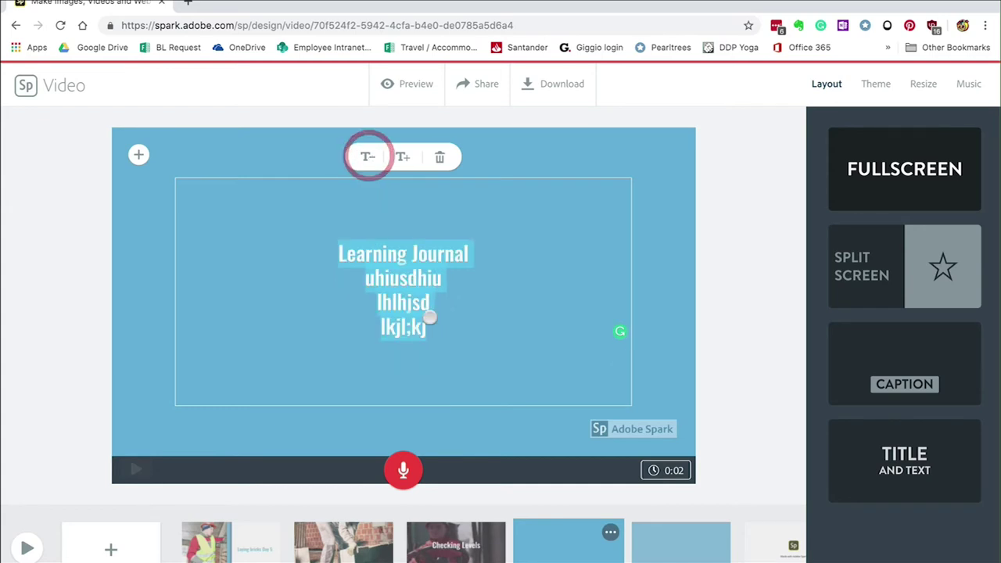
pyautogui.click(453, 275)
pyautogui.click(364, 278)
pyautogui.press('BackSpace')
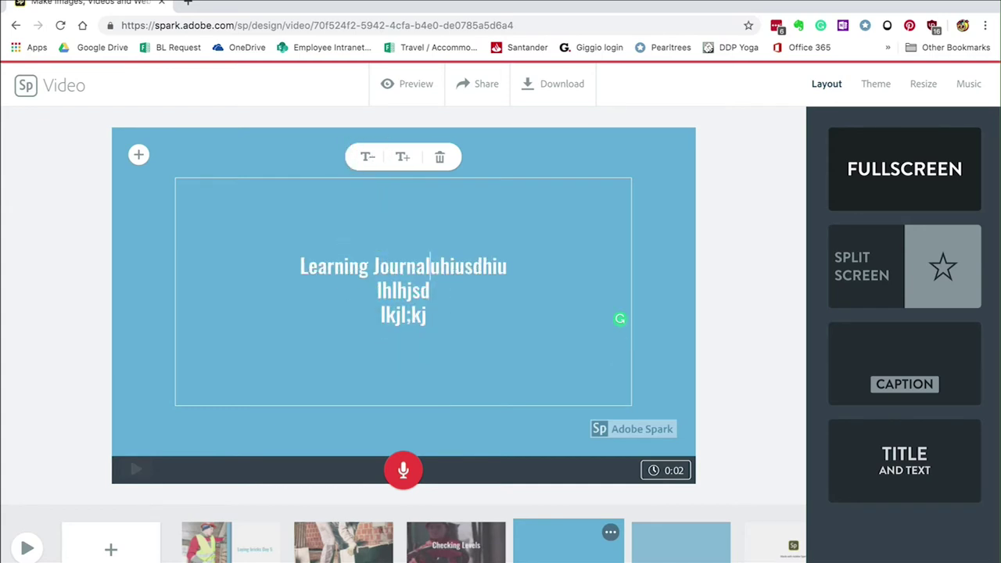
pyautogui.write('opkl')
pyautogui.press('BackSpace')
pyautogui.press('BackSpace')
pyautogui.press('BackSpace')
pyautogui.press('BackSpace')
pyautogui.press('BackSpace')
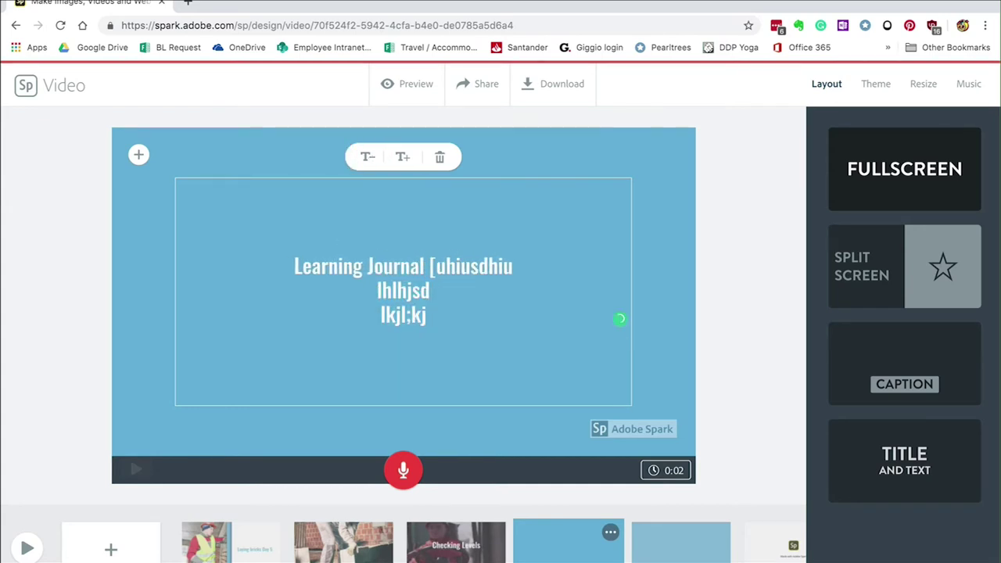
pyautogui.write('okjhlkhj  lkj lk')
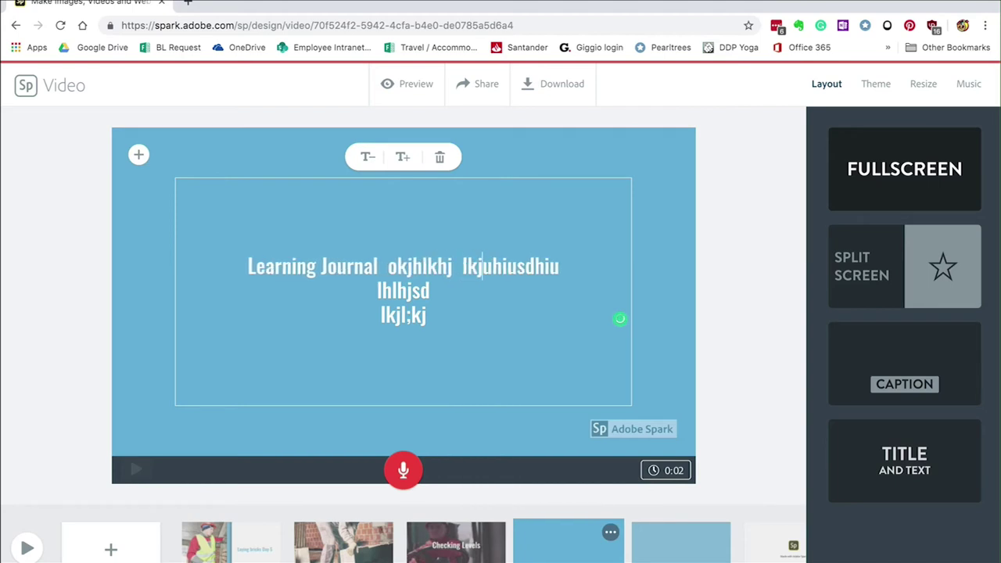
pyautogui.write('  lkj lk lkj lk')
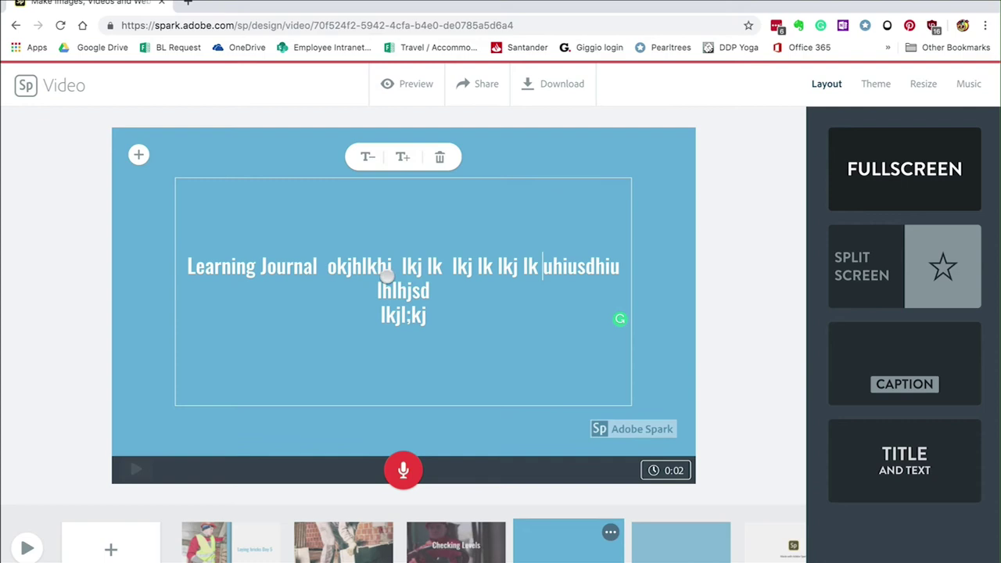
pyautogui.click(746, 255)
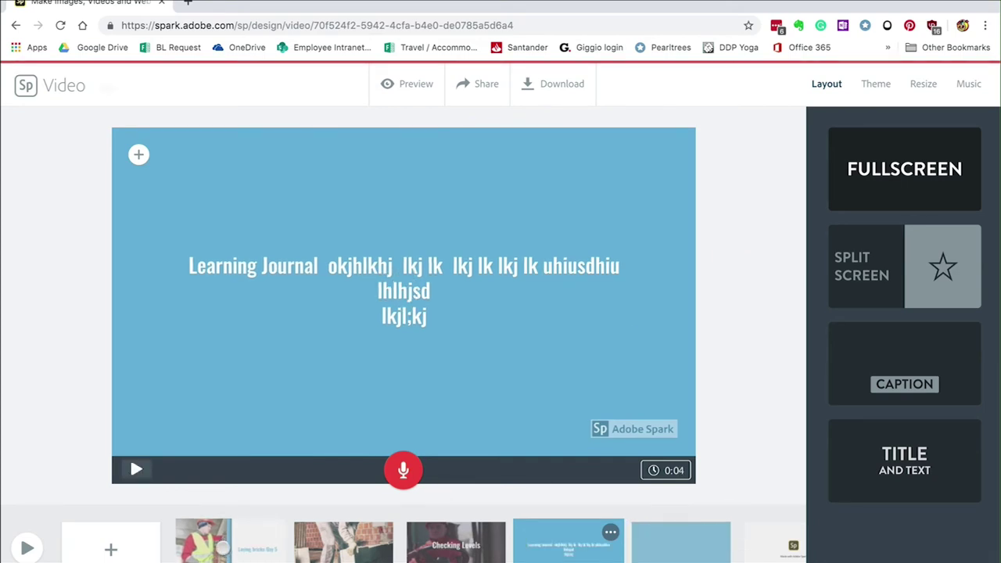
# Step: Apply the Tidal theme with its orange colour swatch to the video
pyautogui.click(223, 547)
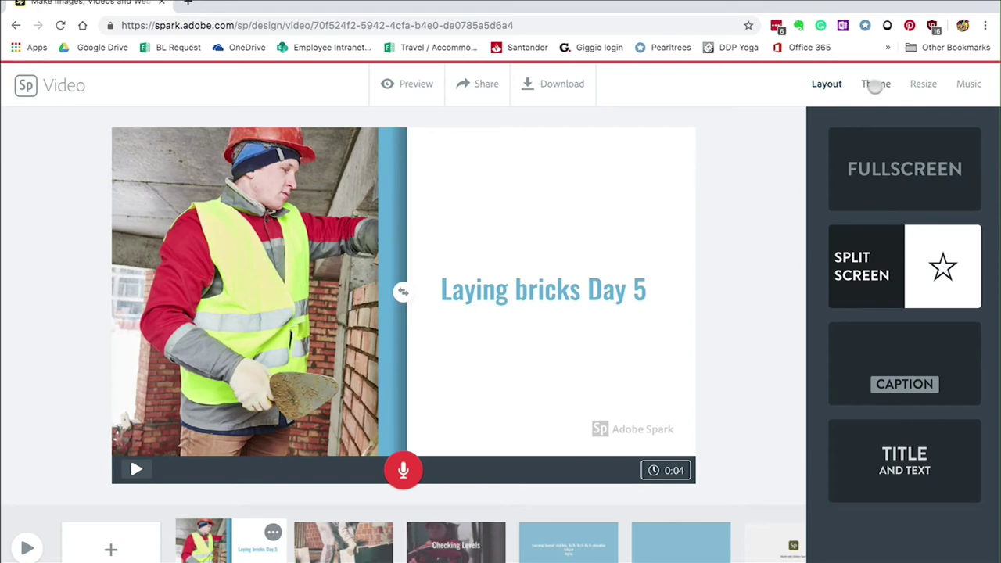
pyautogui.click(875, 84)
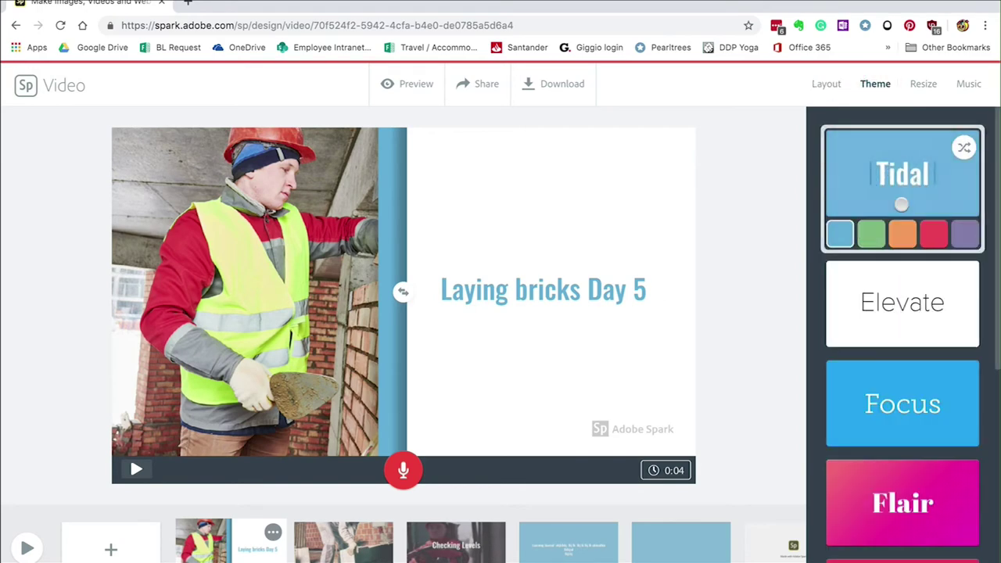
pyautogui.click(887, 294)
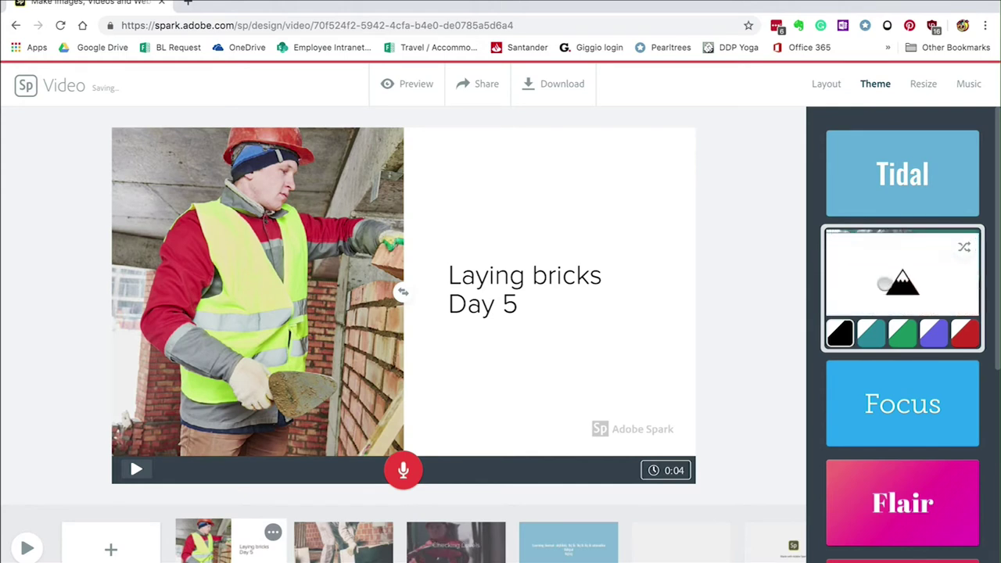
pyautogui.click(843, 380)
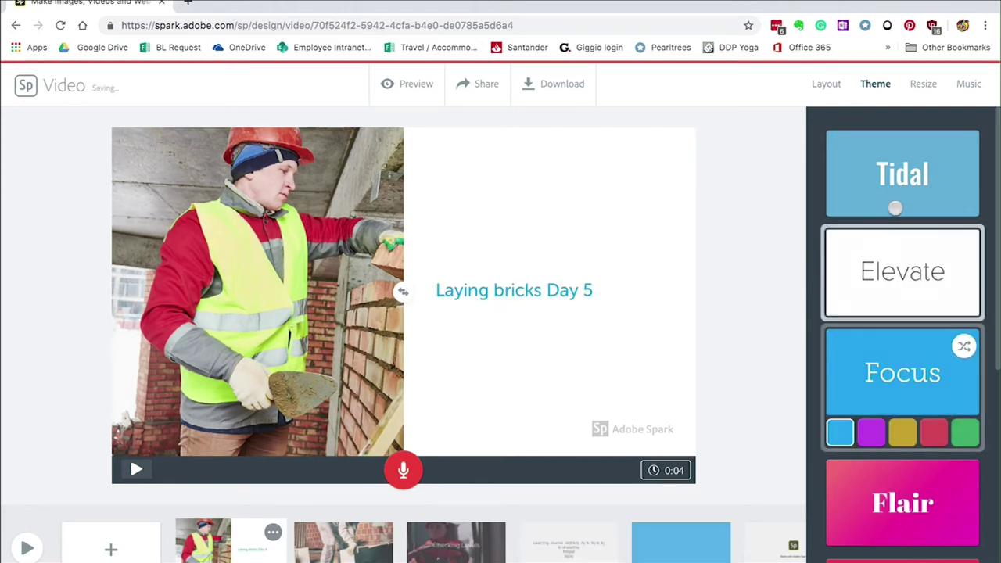
pyautogui.click(896, 205)
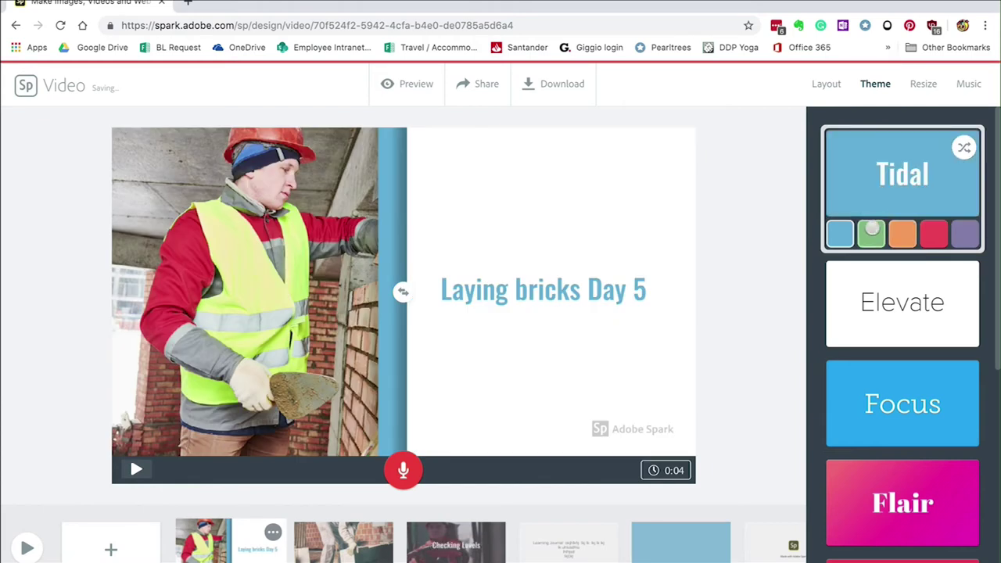
pyautogui.click(871, 233)
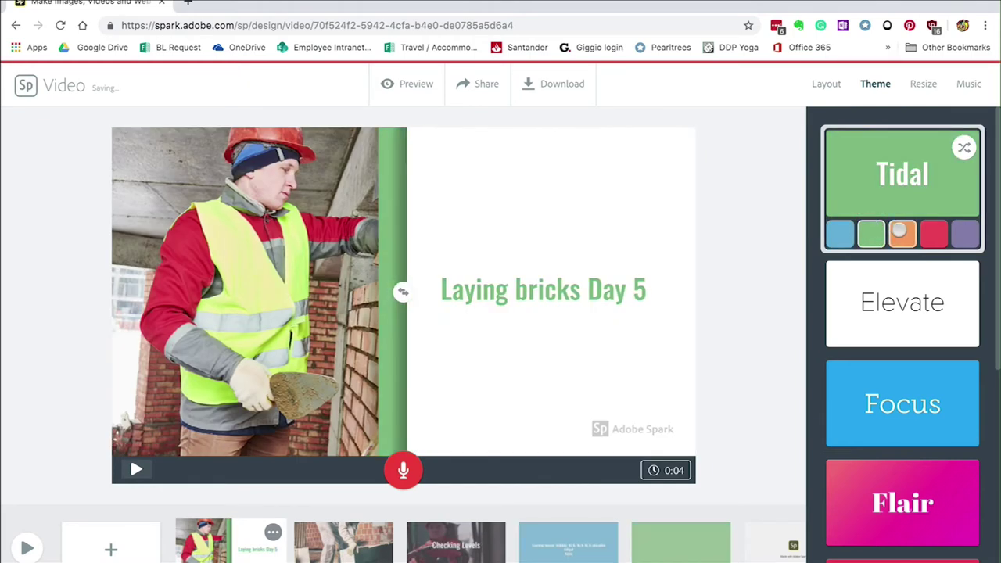
pyautogui.click(901, 233)
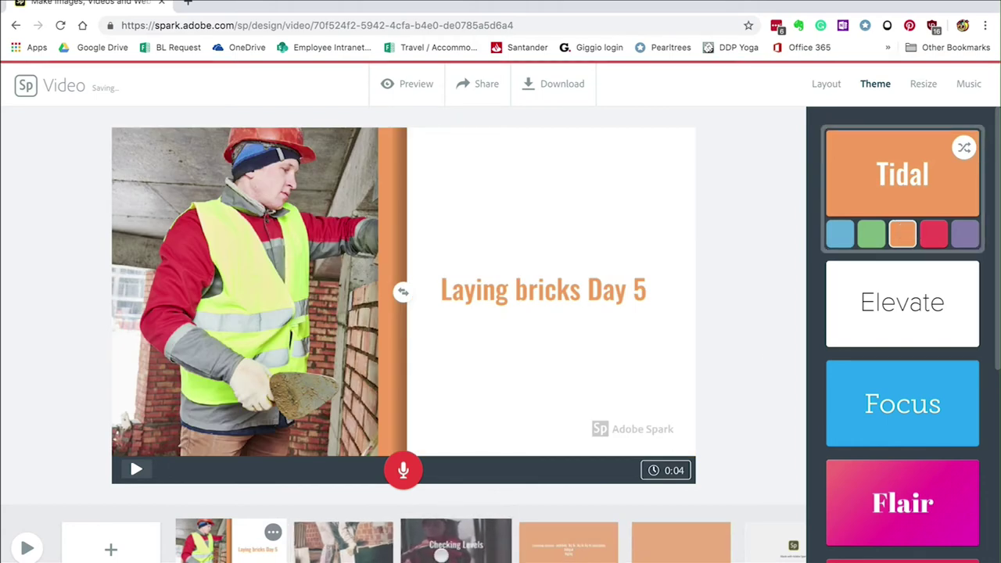
# Step: Hide the credits slide from the video
pyautogui.click(440, 554)
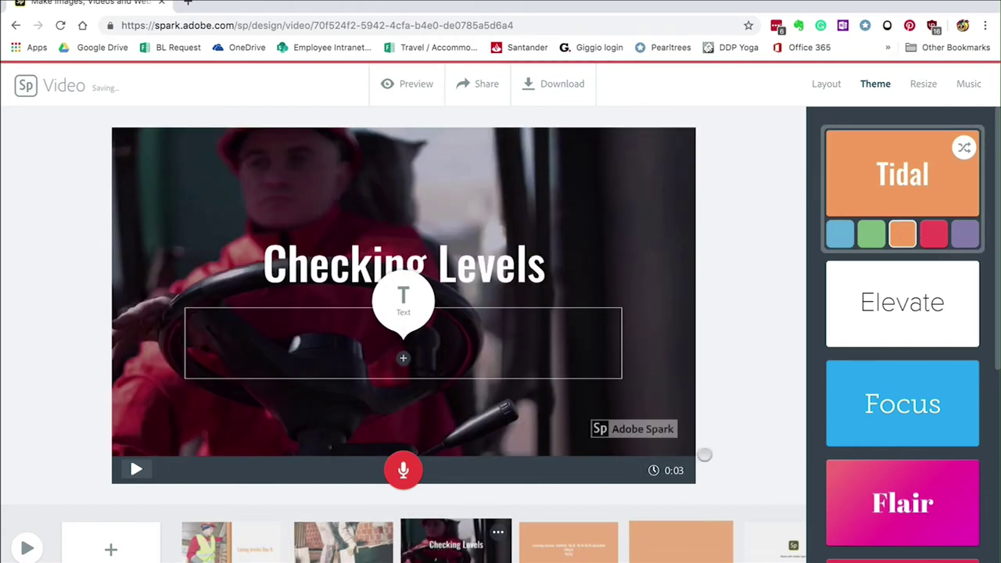
pyautogui.click(680, 542)
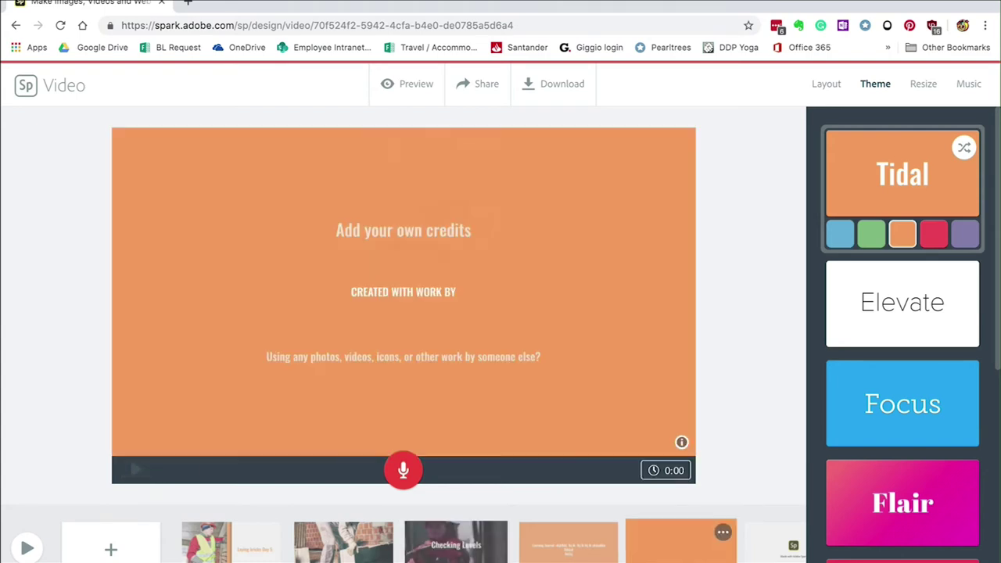
pyautogui.click(723, 532)
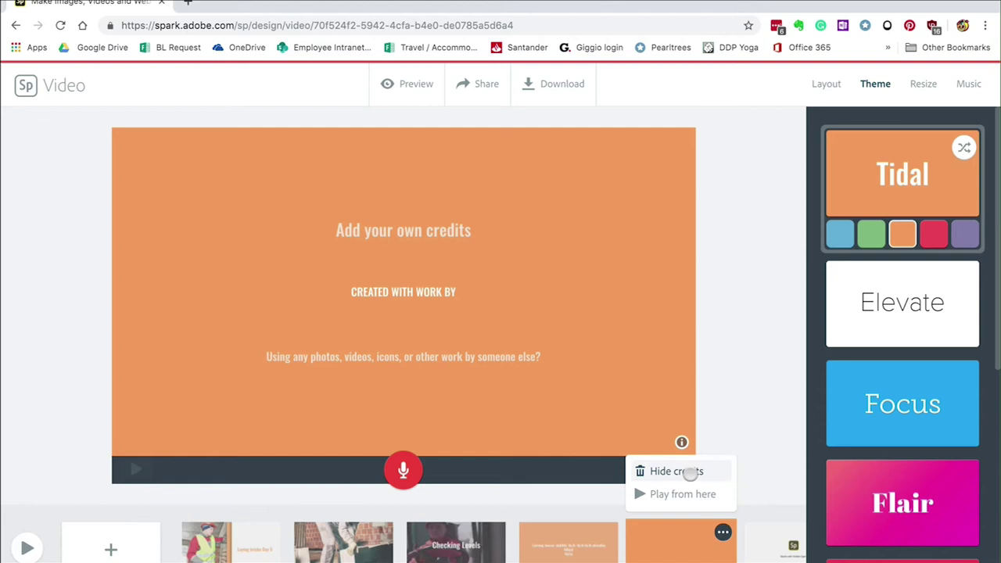
pyautogui.click(677, 471)
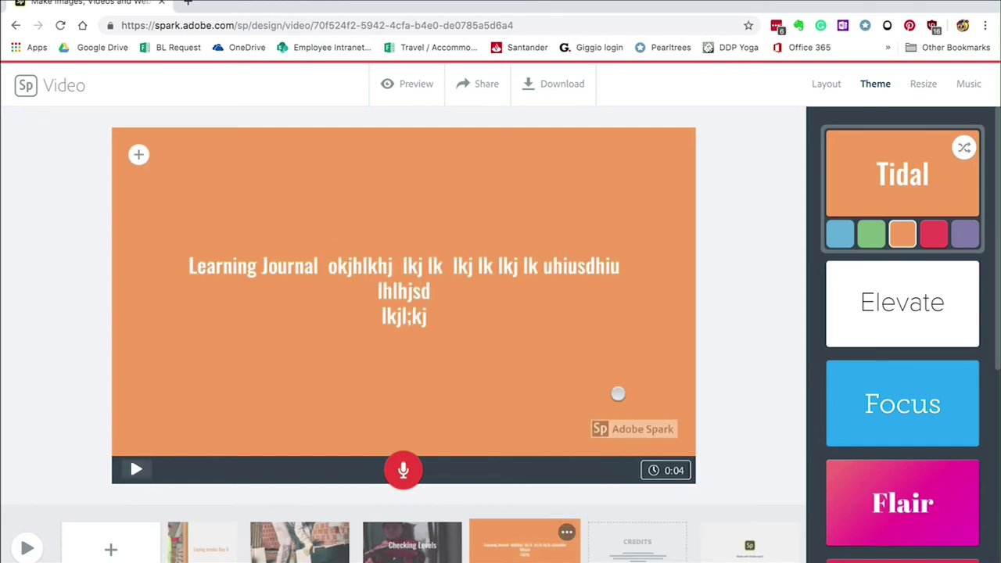
# Step: Watch the full 0:14 preview of the orange-themed video, then close the player
pyautogui.click(410, 84)
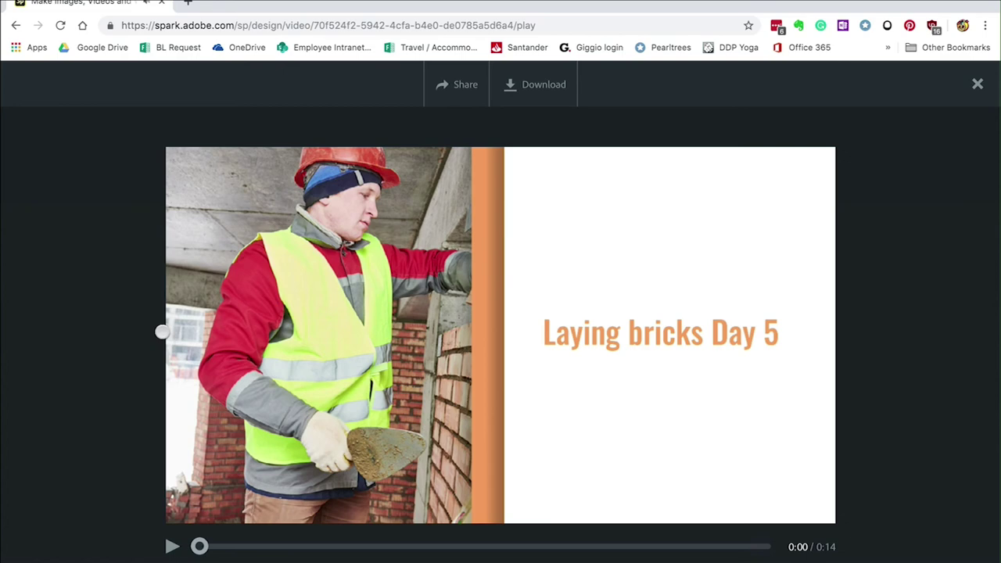
pyautogui.click(975, 84)
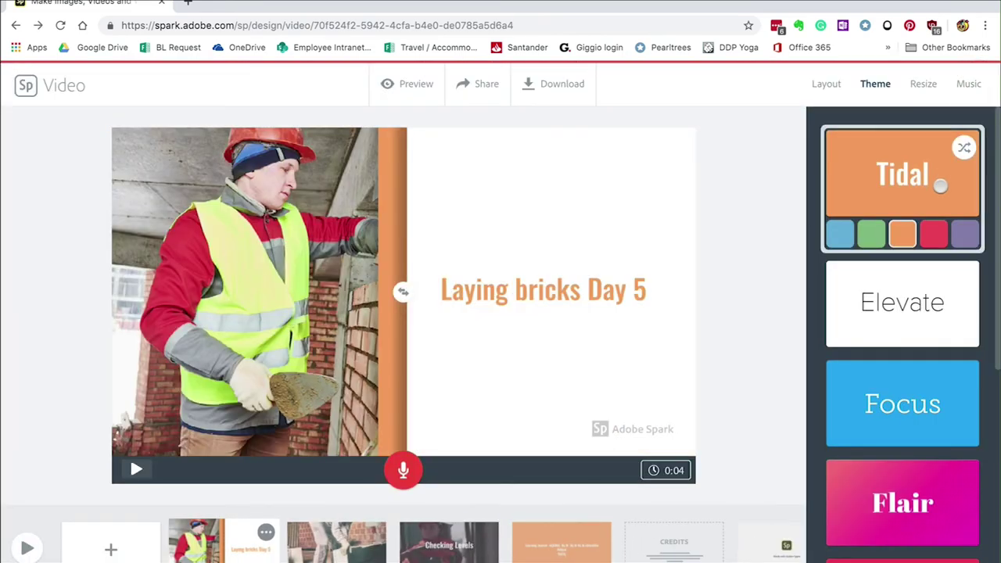
# Step: Switch the background music off and back on in the music options
pyautogui.click(967, 83)
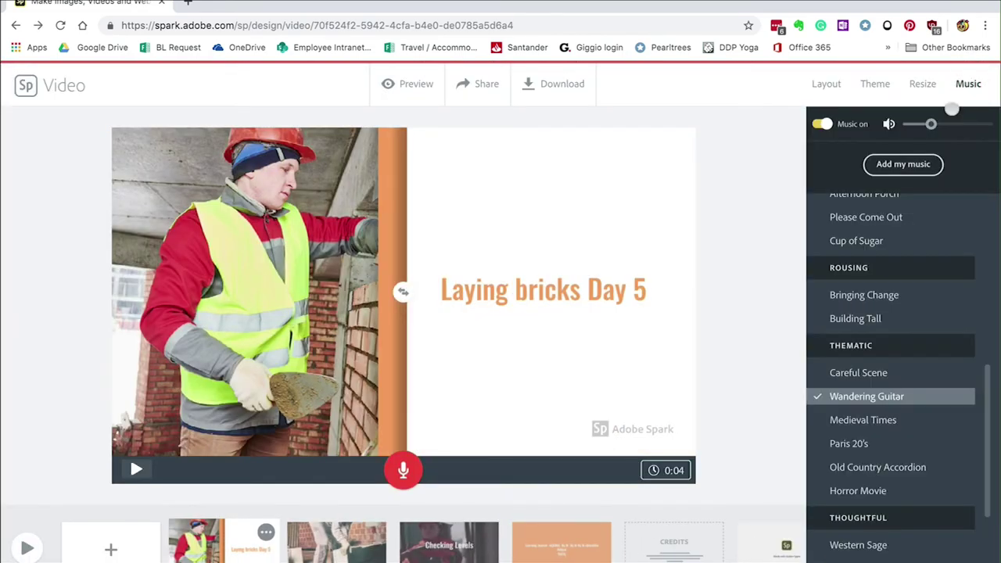
pyautogui.click(825, 124)
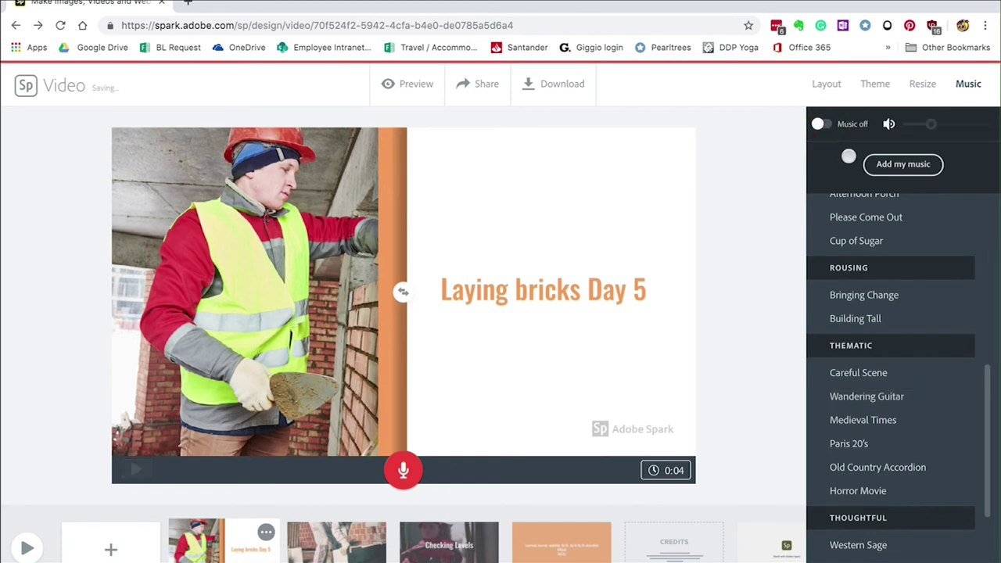
pyautogui.click(821, 125)
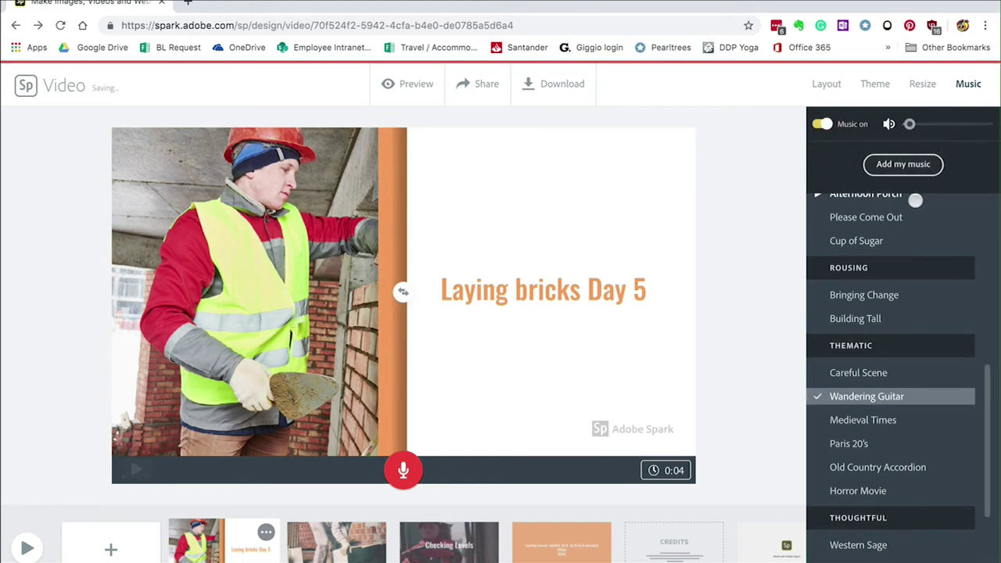
pyautogui.scroll(1, 947, 215)
pyautogui.scroll(3, 947, 215)
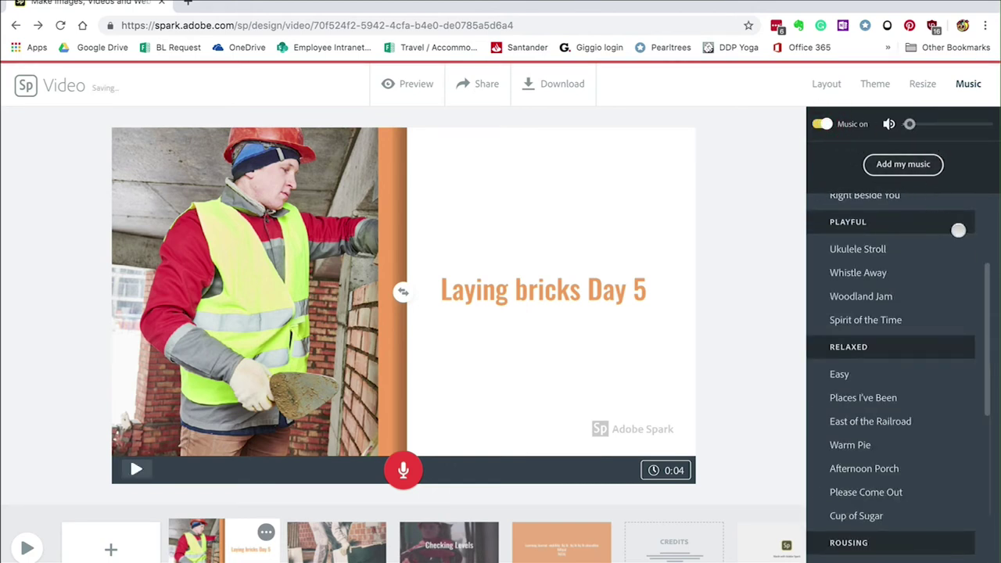
pyautogui.scroll(3, 957, 226)
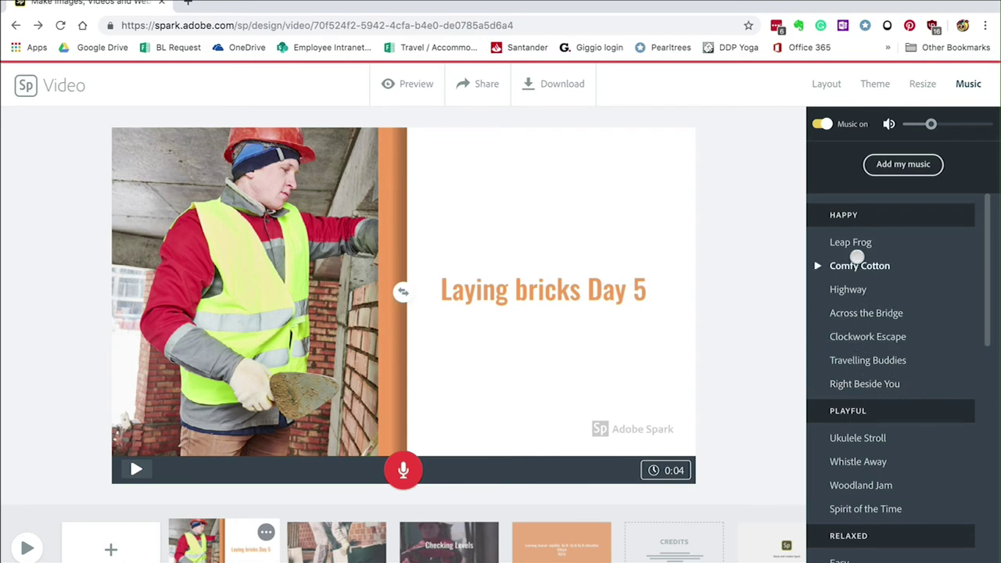
# Step: Audition Leap Frog and Across the Bridge, choose Across the Bridge, and preview the video
pyautogui.click(817, 241)
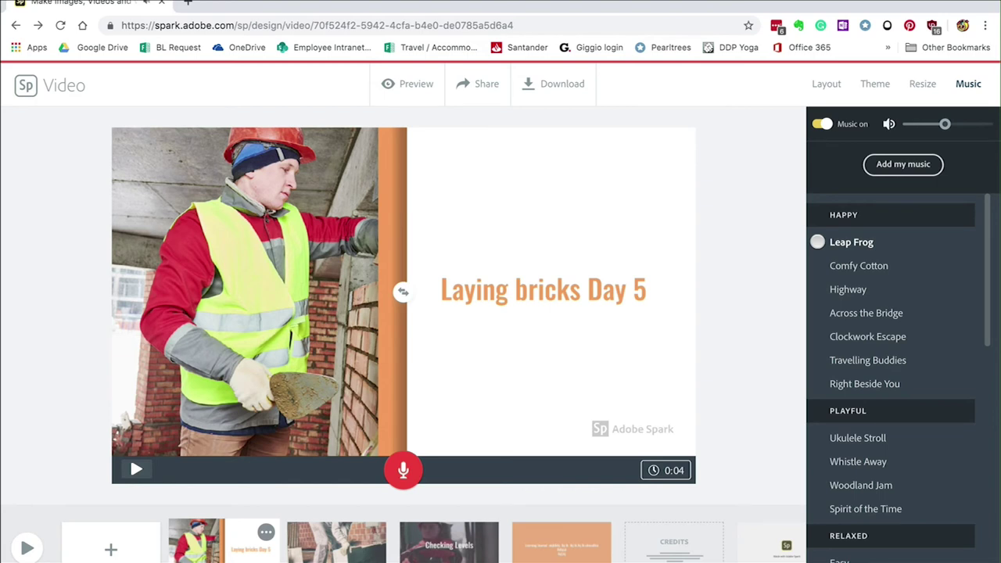
pyautogui.click(817, 312)
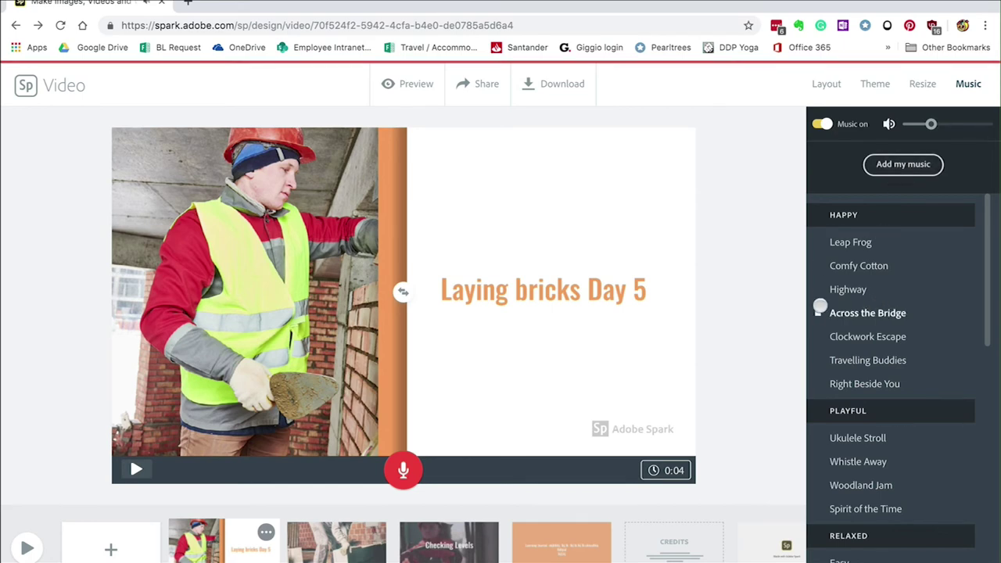
pyautogui.click(843, 313)
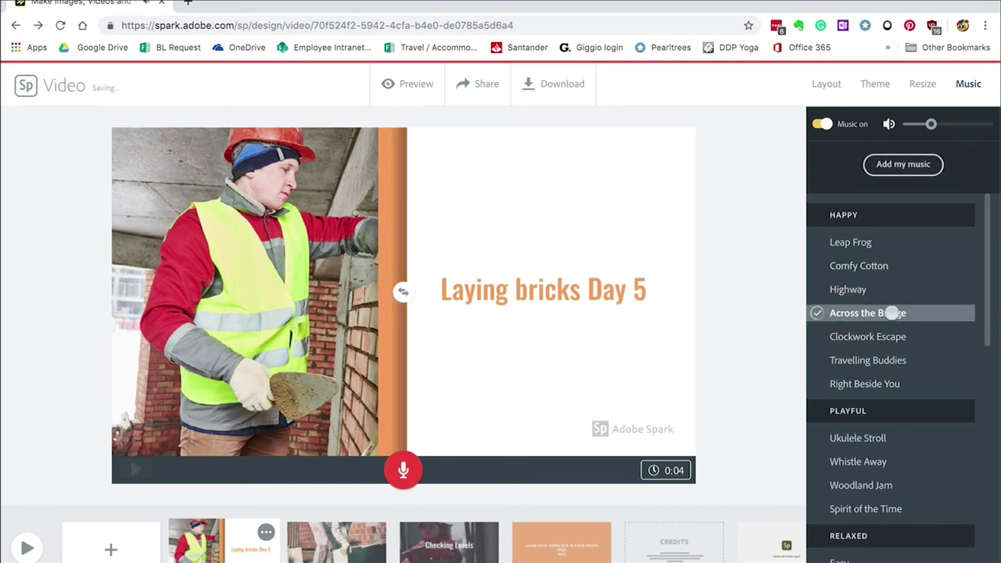
pyautogui.click(412, 84)
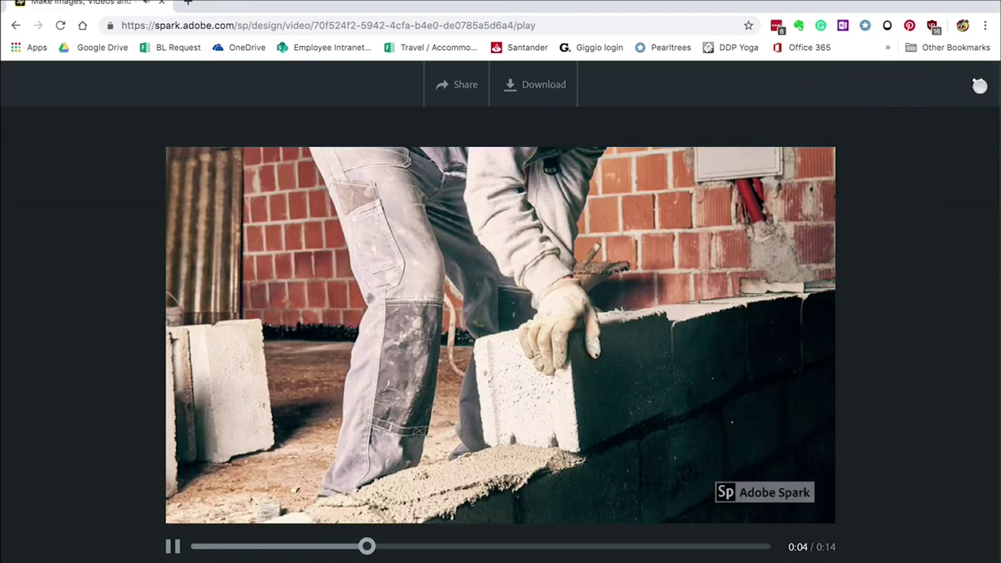
# Step: Put the orange Learning Journal slide first, move Checking Levels one slot earlier, preview, and download as Test_Spark.mp4
pyautogui.click(979, 86)
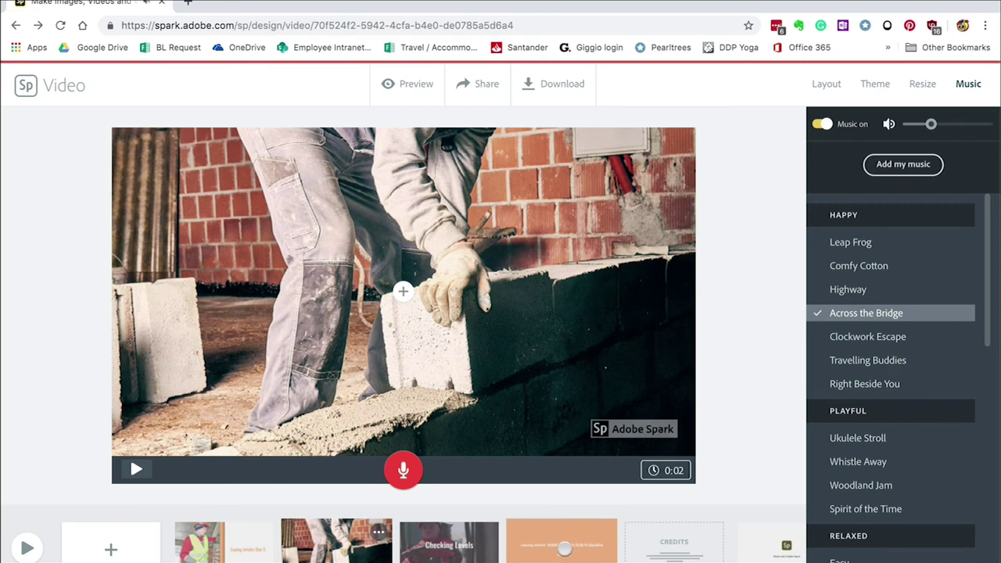
pyautogui.moveTo(561, 542); pyautogui.dragTo(235, 537)
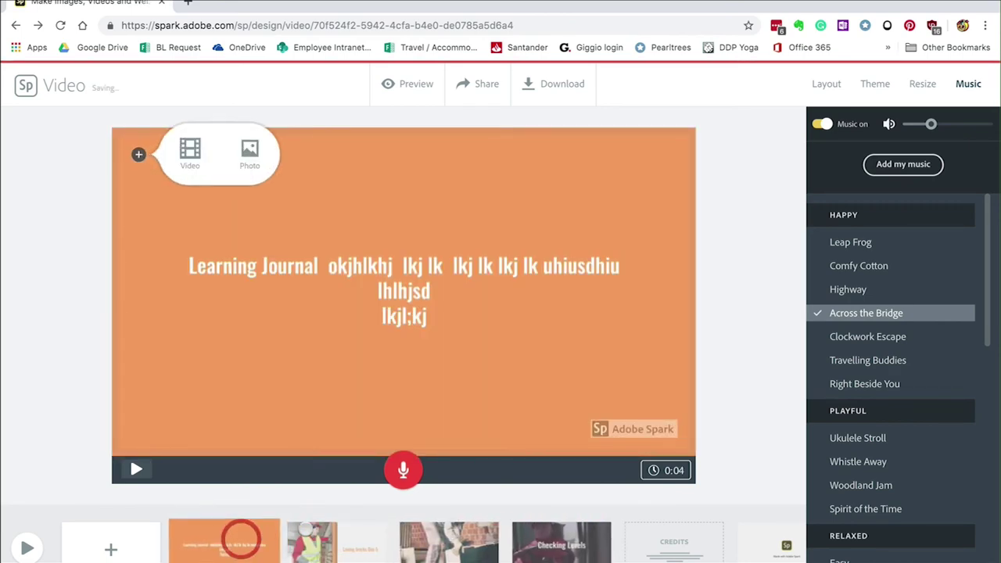
pyautogui.moveTo(542, 550); pyautogui.dragTo(438, 551)
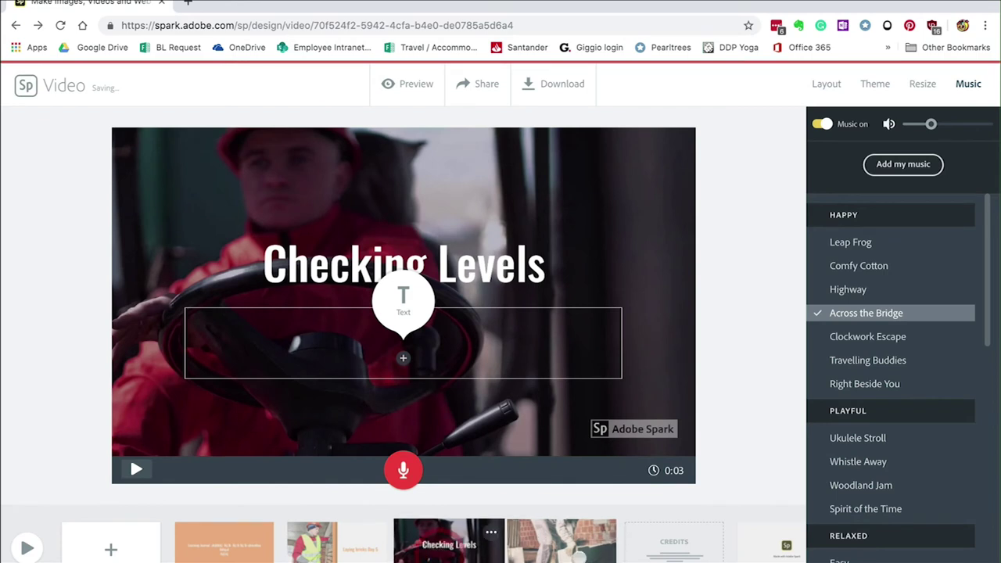
pyautogui.click(417, 83)
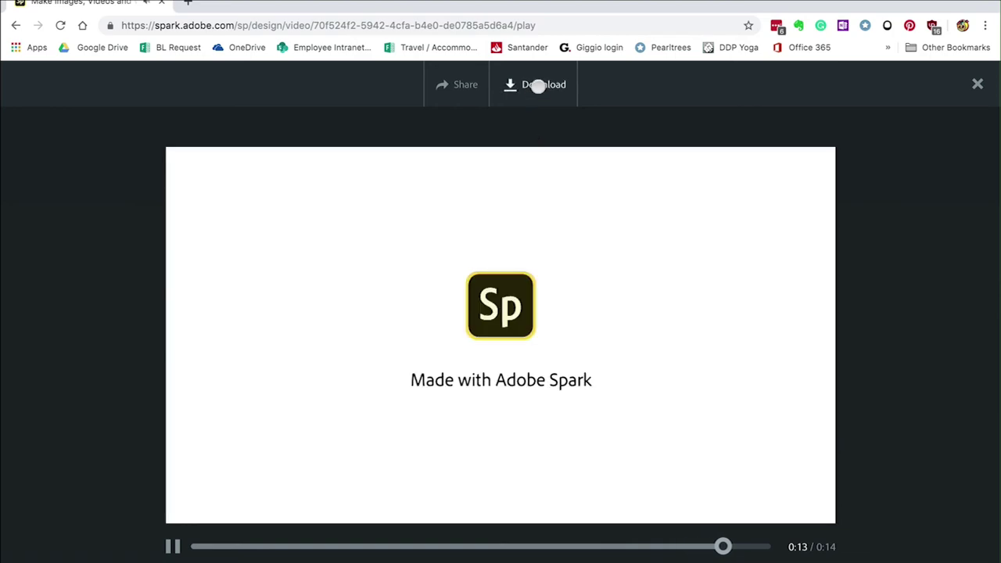
pyautogui.click(538, 87)
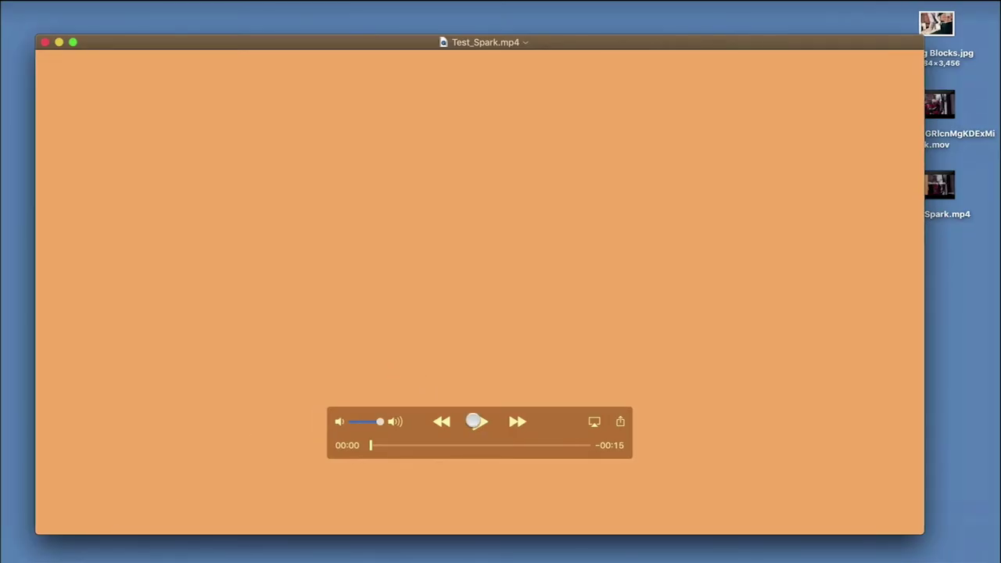
# Step: Play Test_Spark.mp4 in QuickTime Player through to the Made with Adobe Spark end card
pyautogui.click(474, 422)
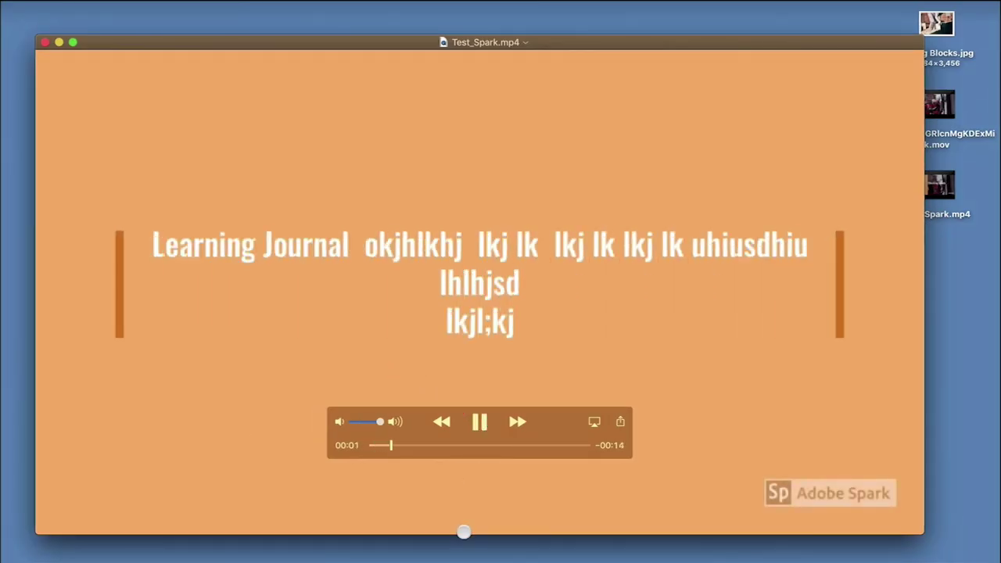